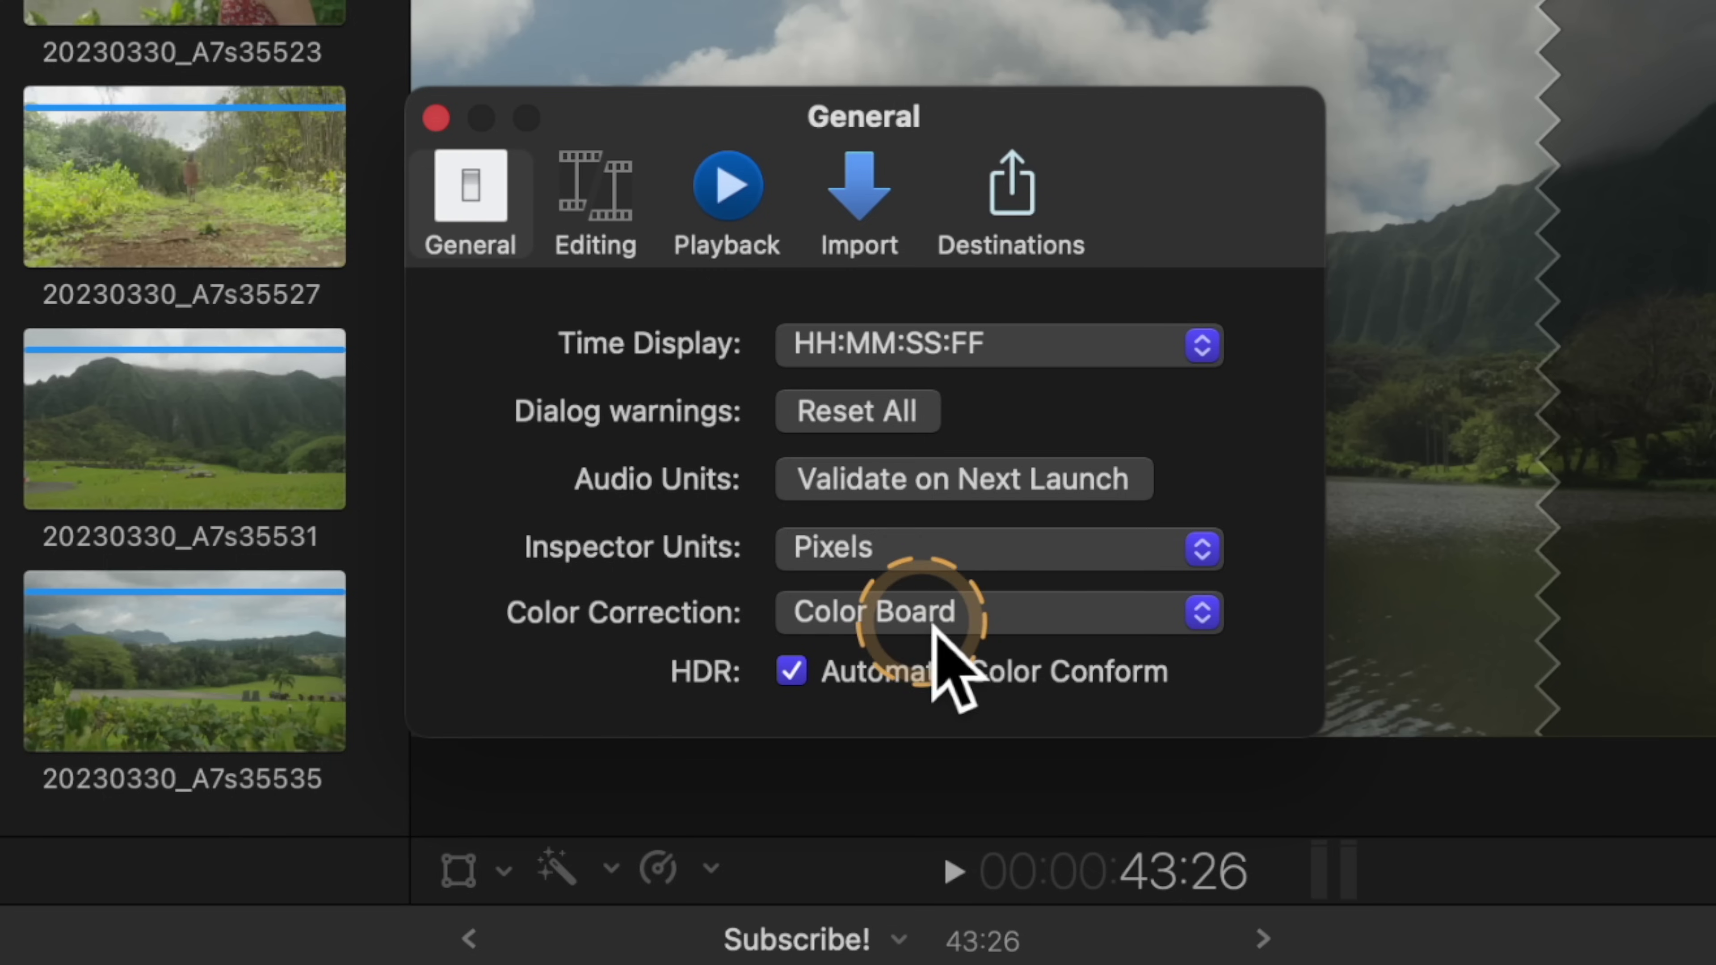
Open the General pane's Color Correction pop-up to choose the default correction tool.
click(932, 616)
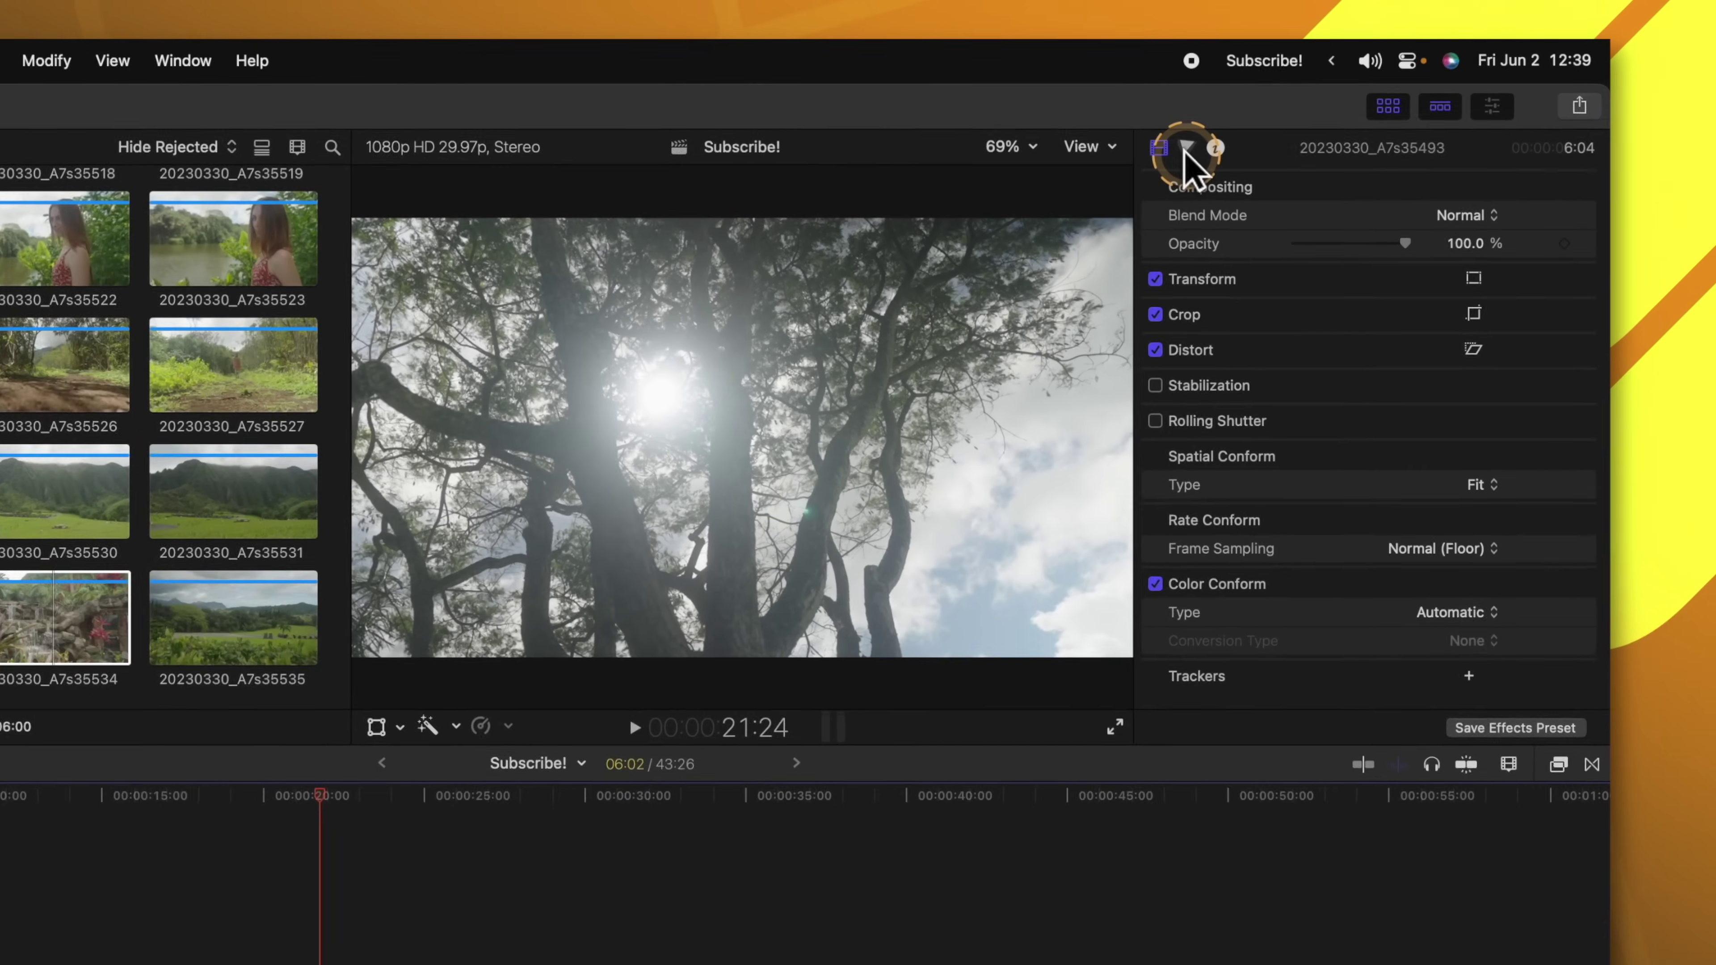
Show the clip's Color inspector, add a Color Board correction, then undo it.
click(1239, 125)
click(1307, 156)
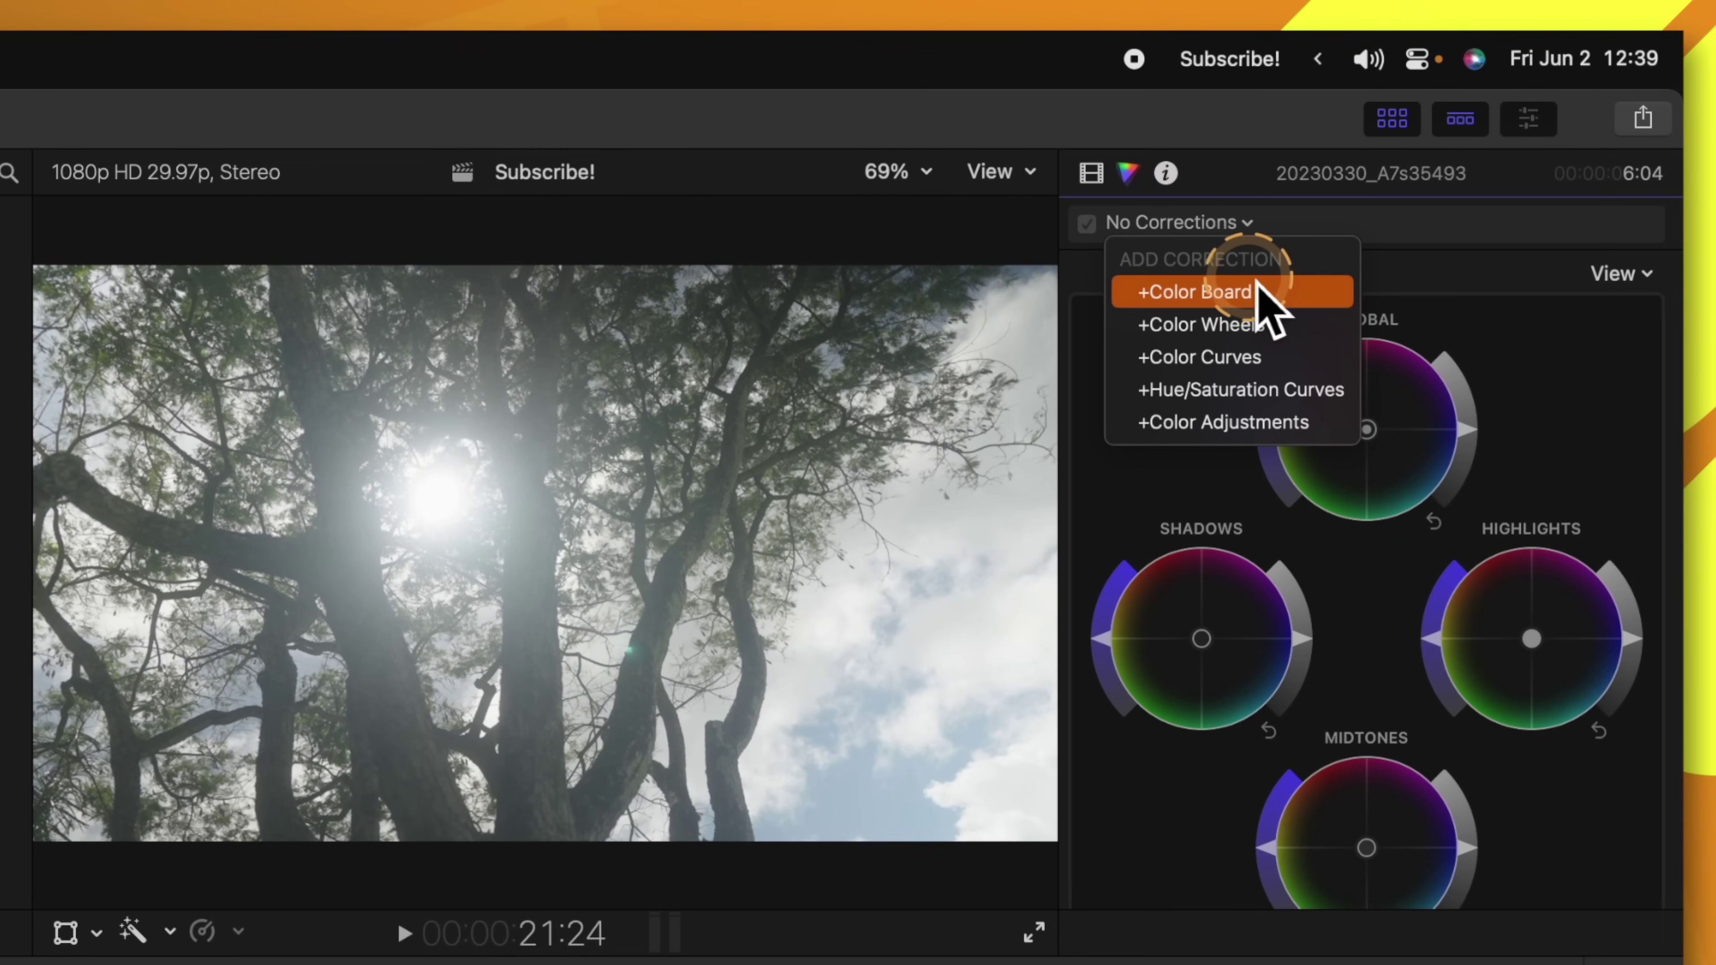
click(1247, 292)
key(super+z)
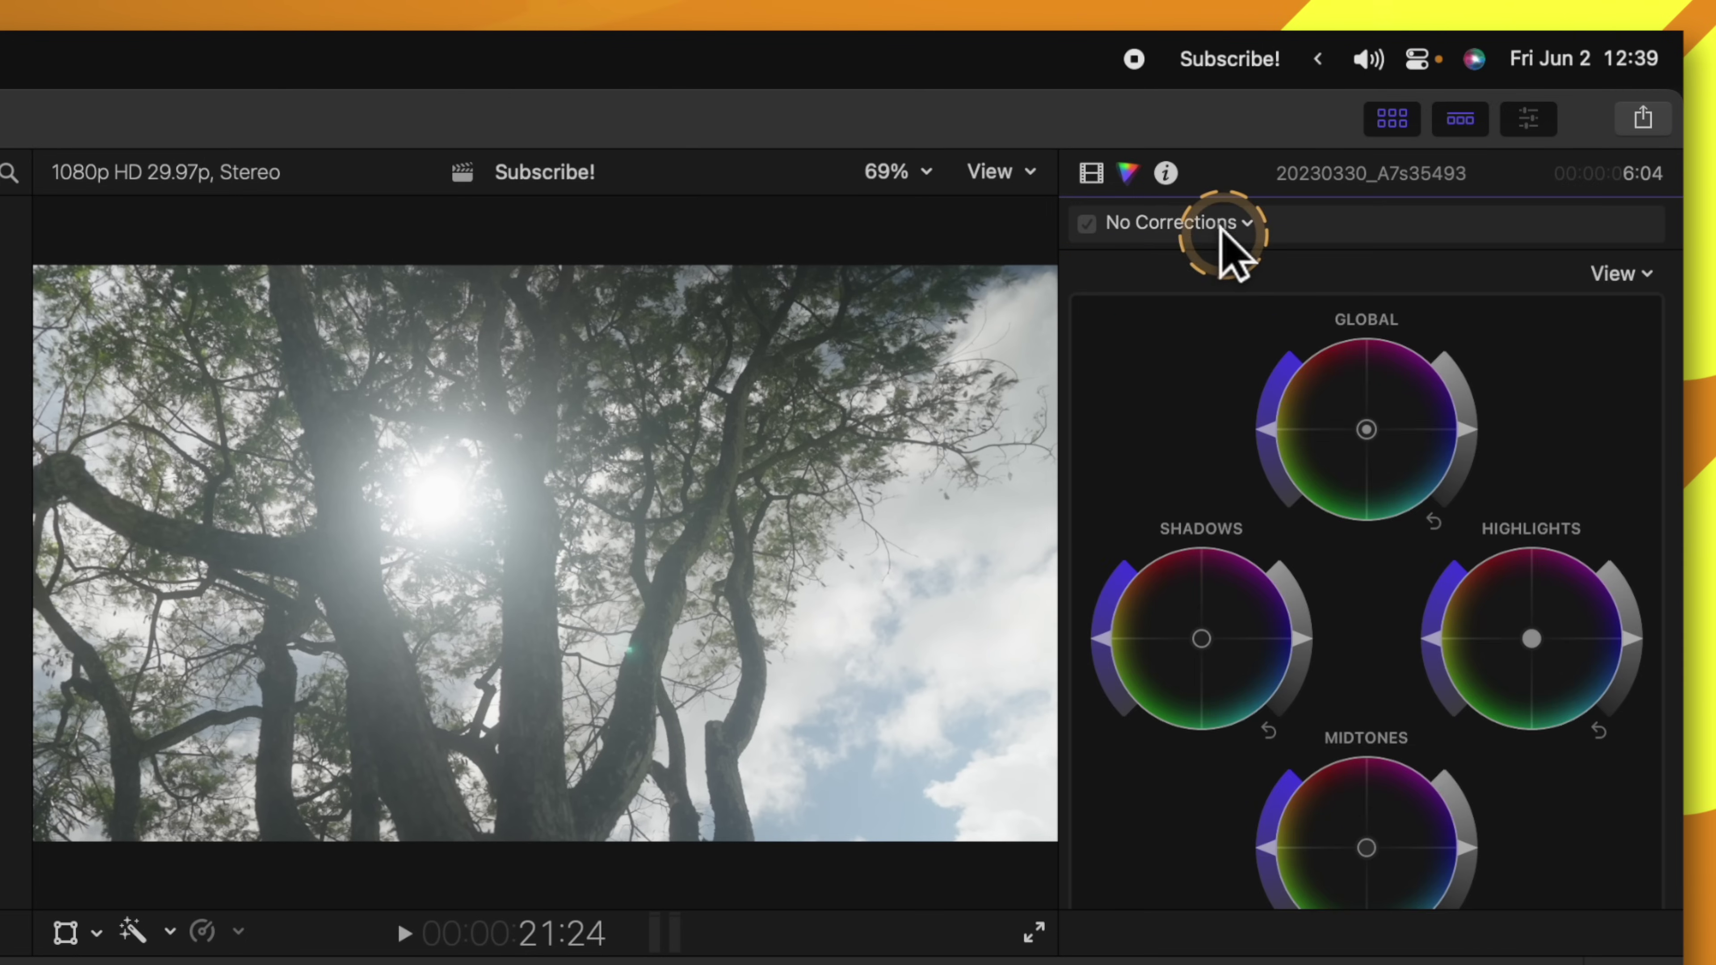
Reopen the corrections list and dismiss it without adding any correction.
scroll(1485, 379, down, 2)
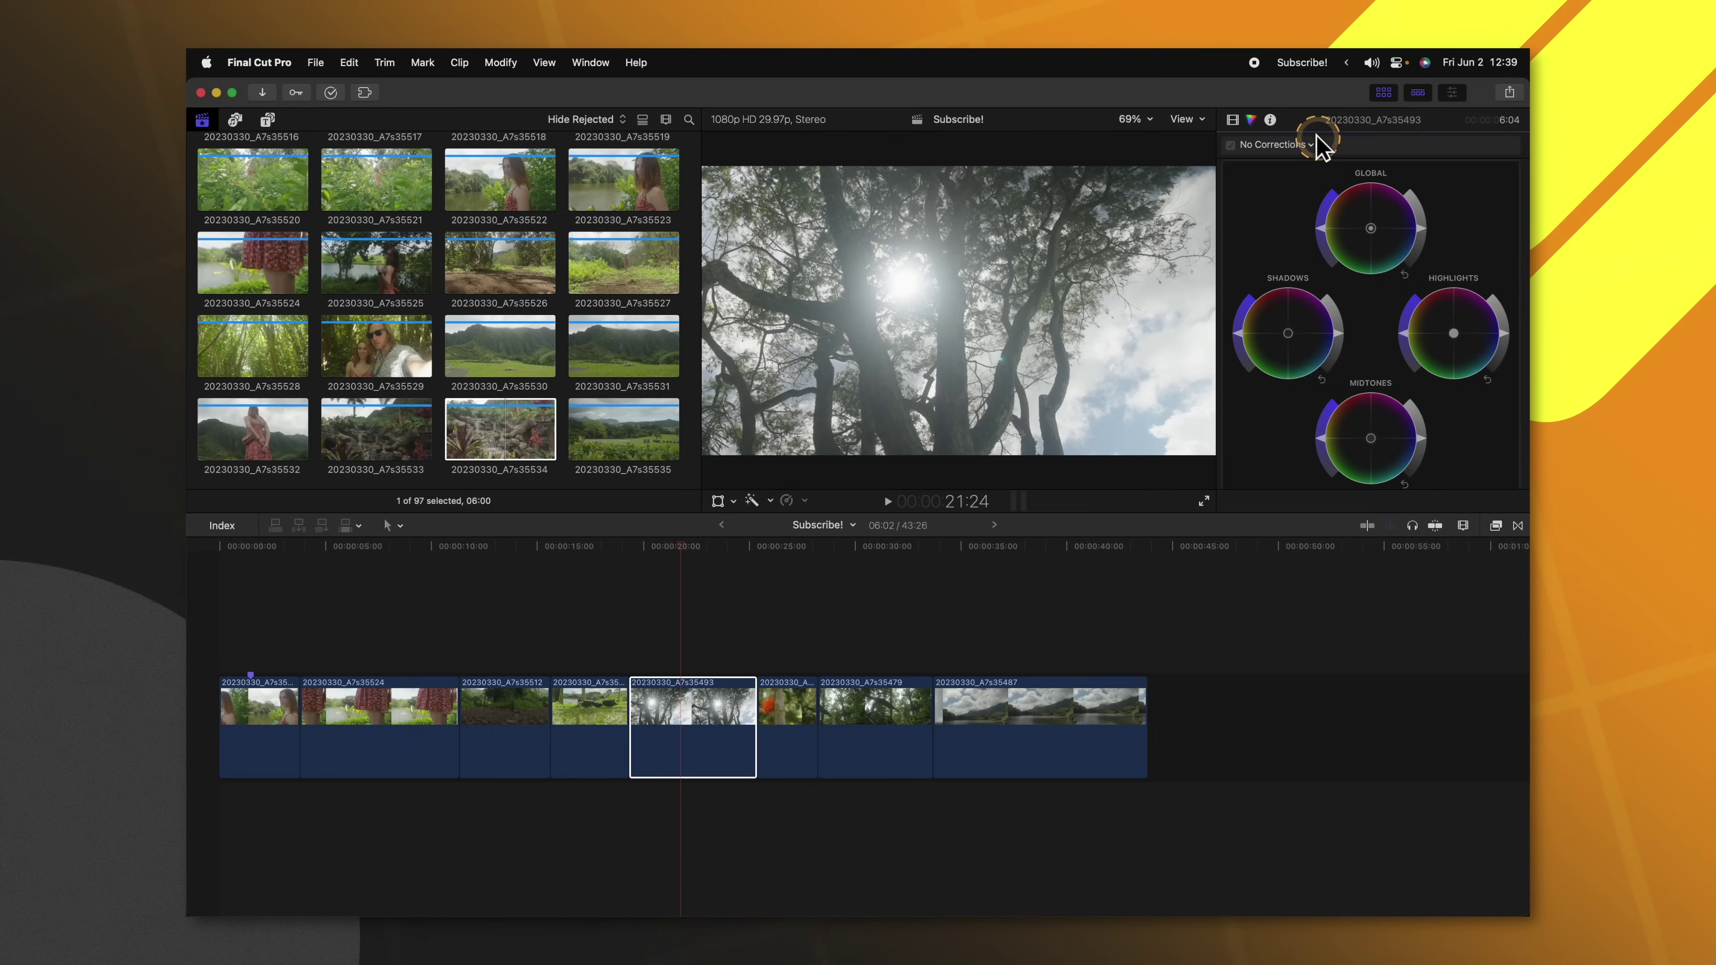
click(1311, 145)
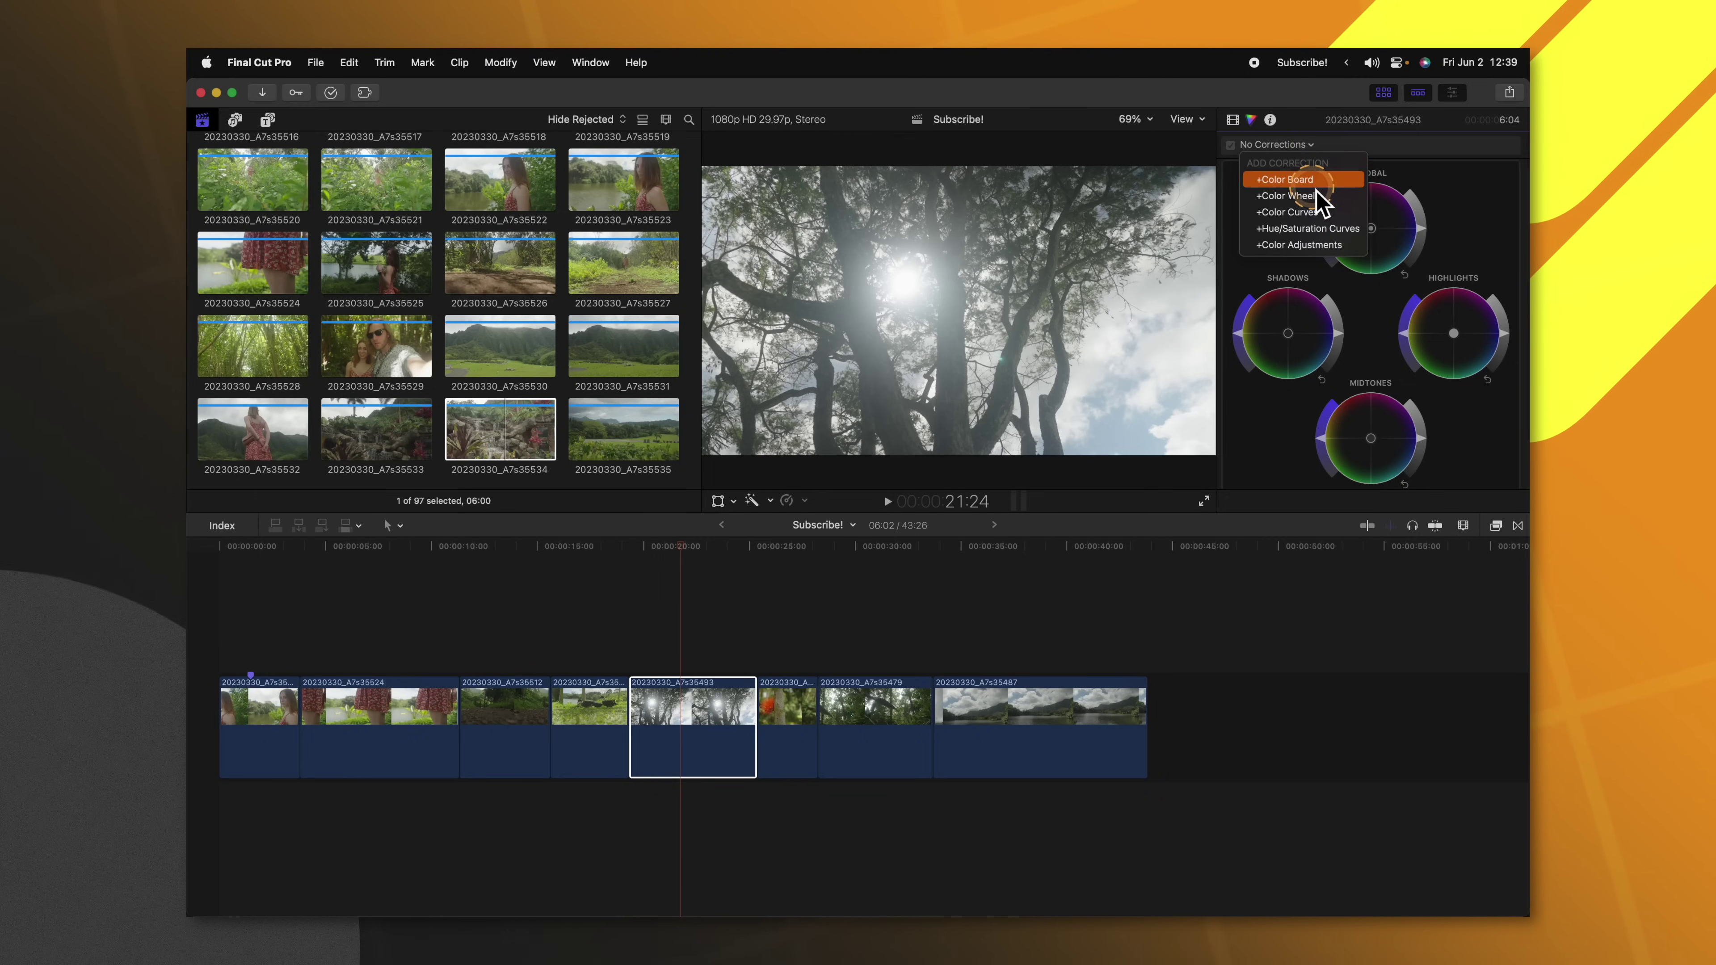
click(1349, 154)
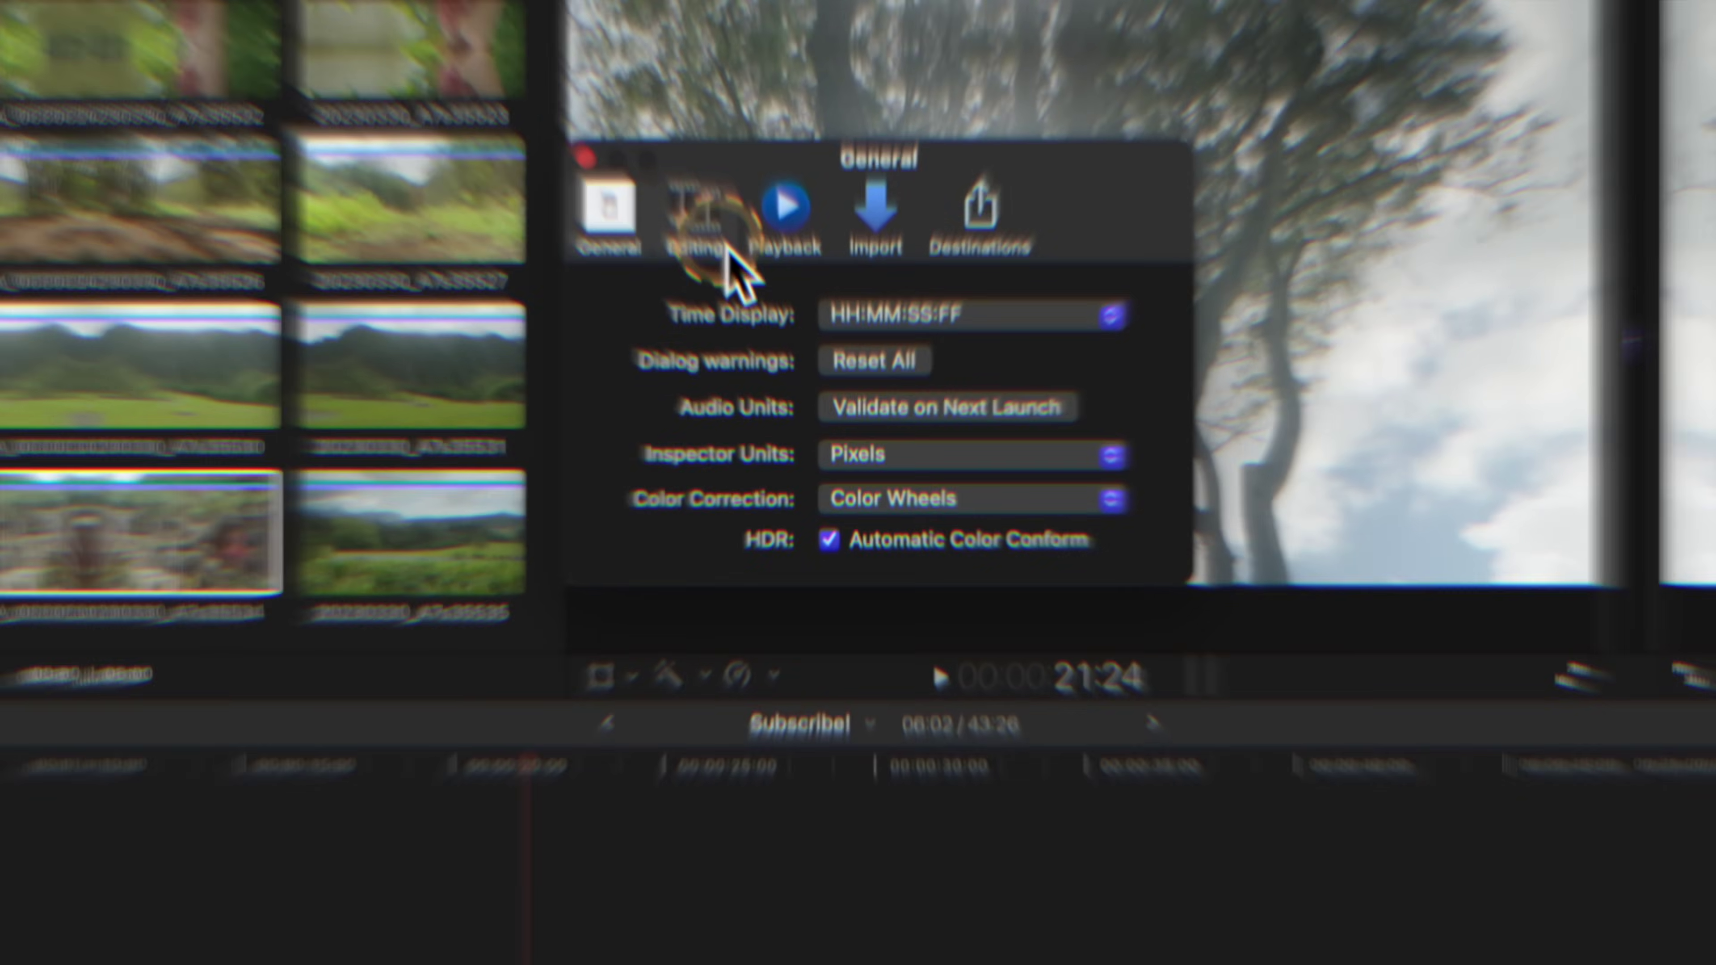
Switch to Editing settings and add a default Basic Title at the timeline playhead.
click(703, 203)
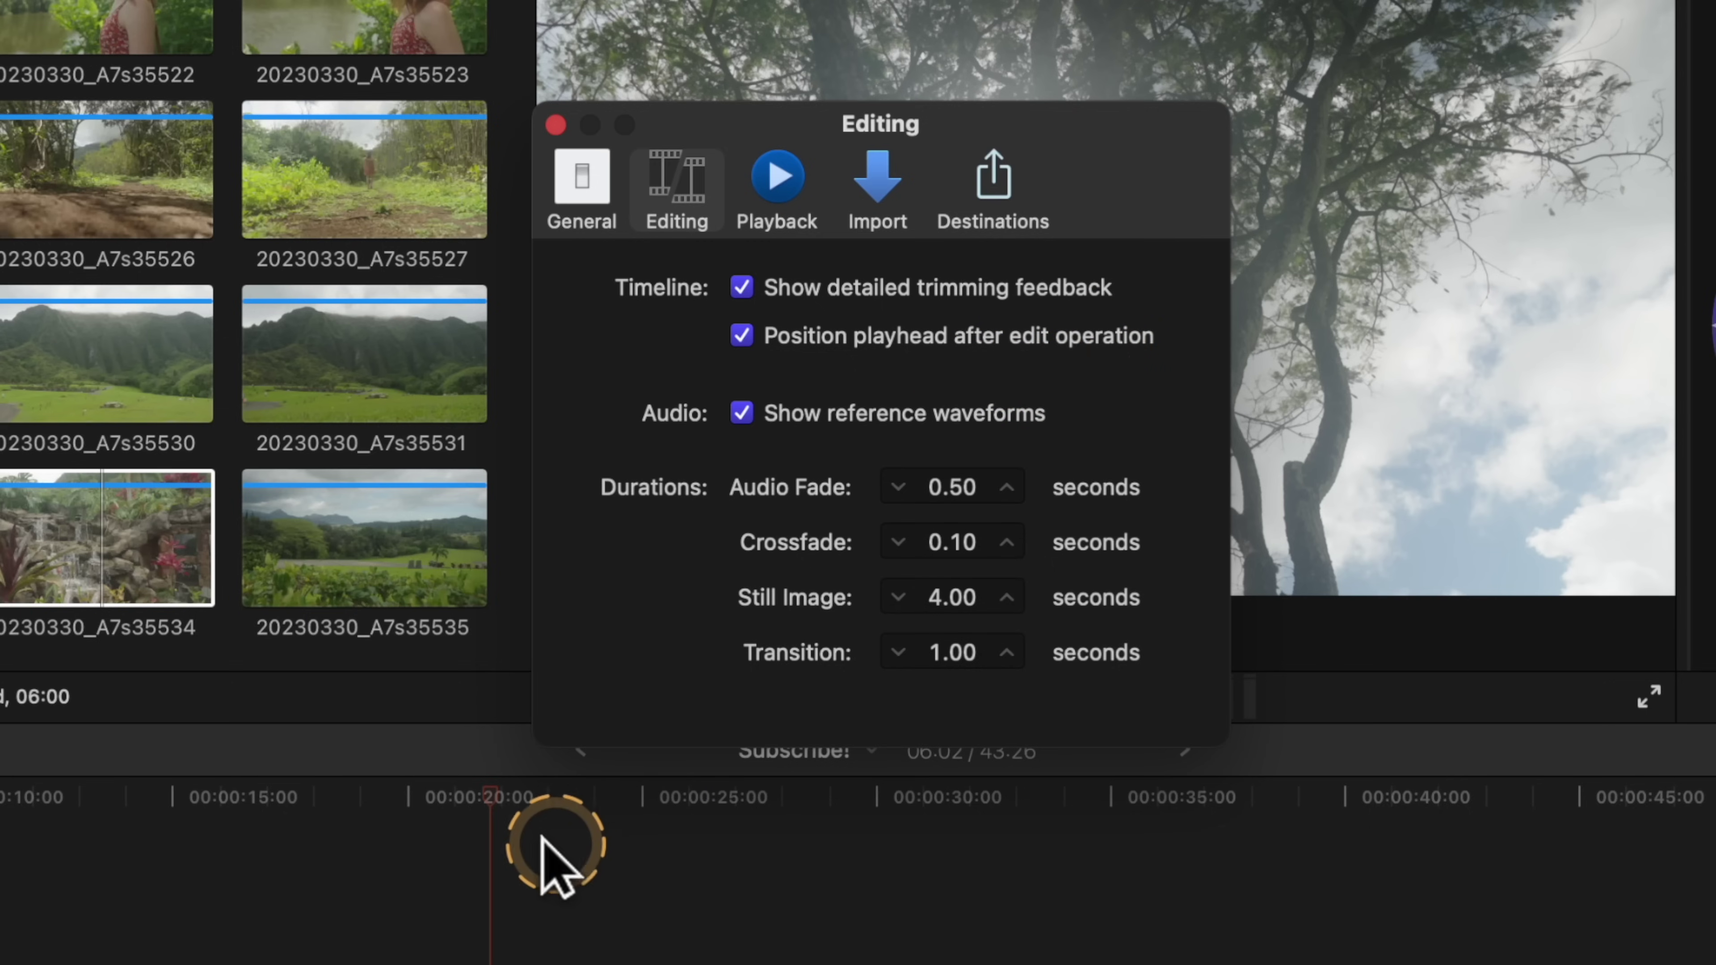
click(480, 860)
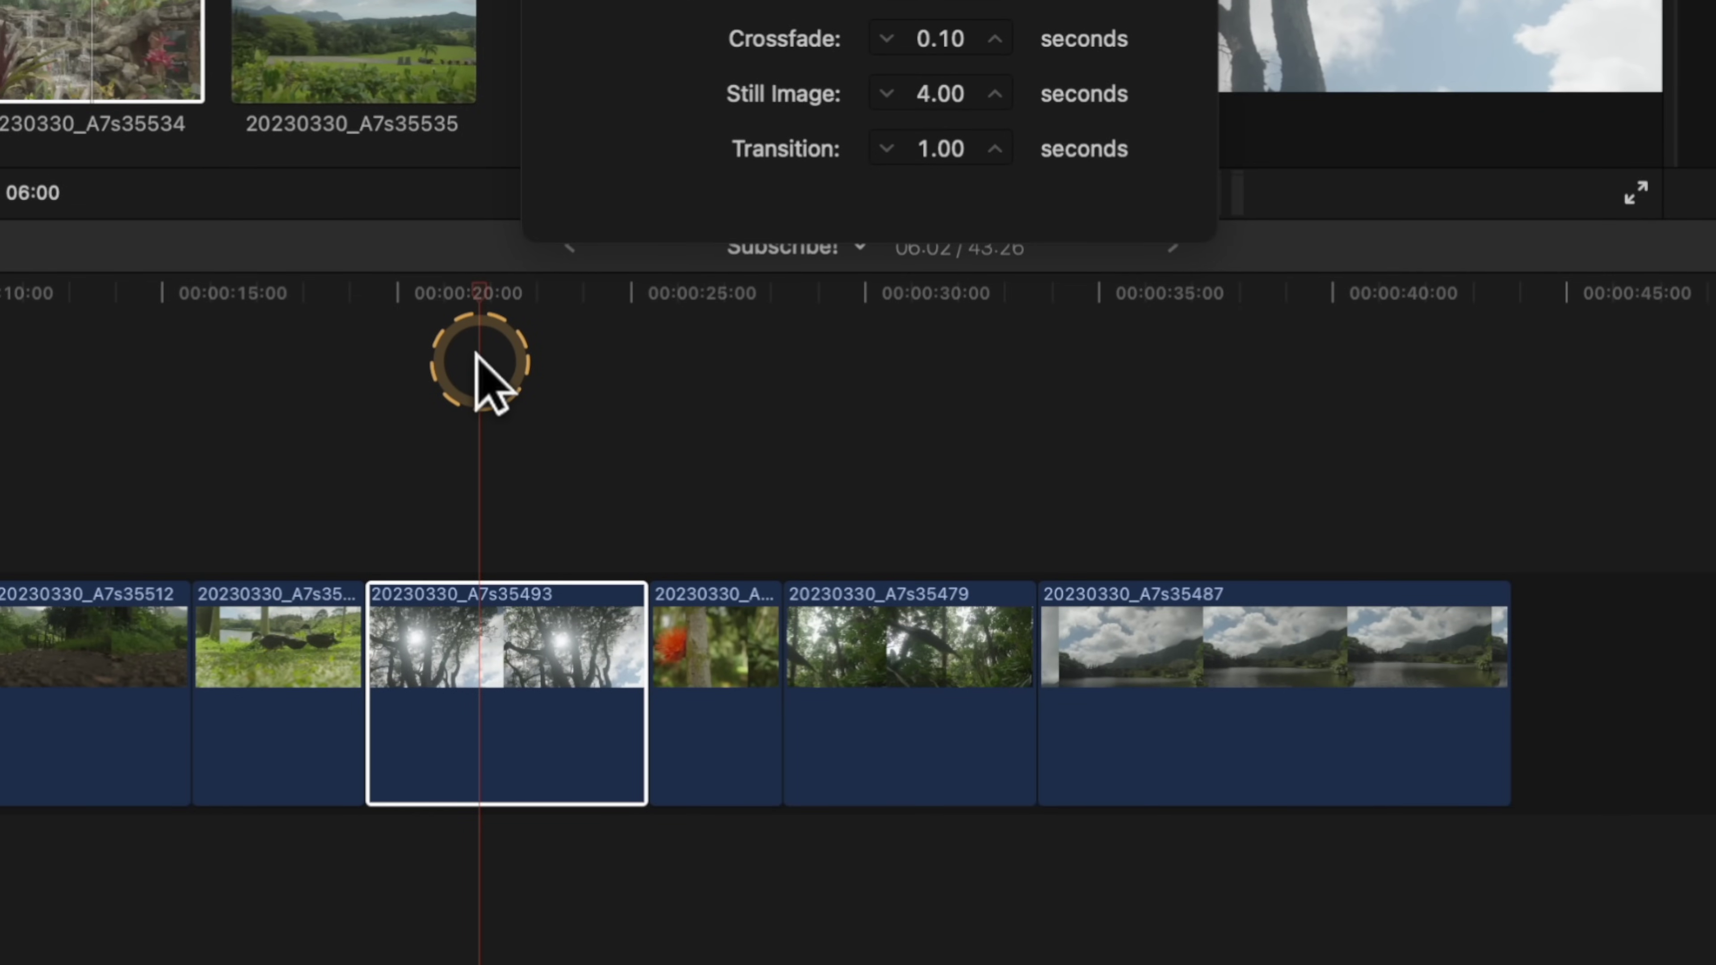
key(ctrl+t)
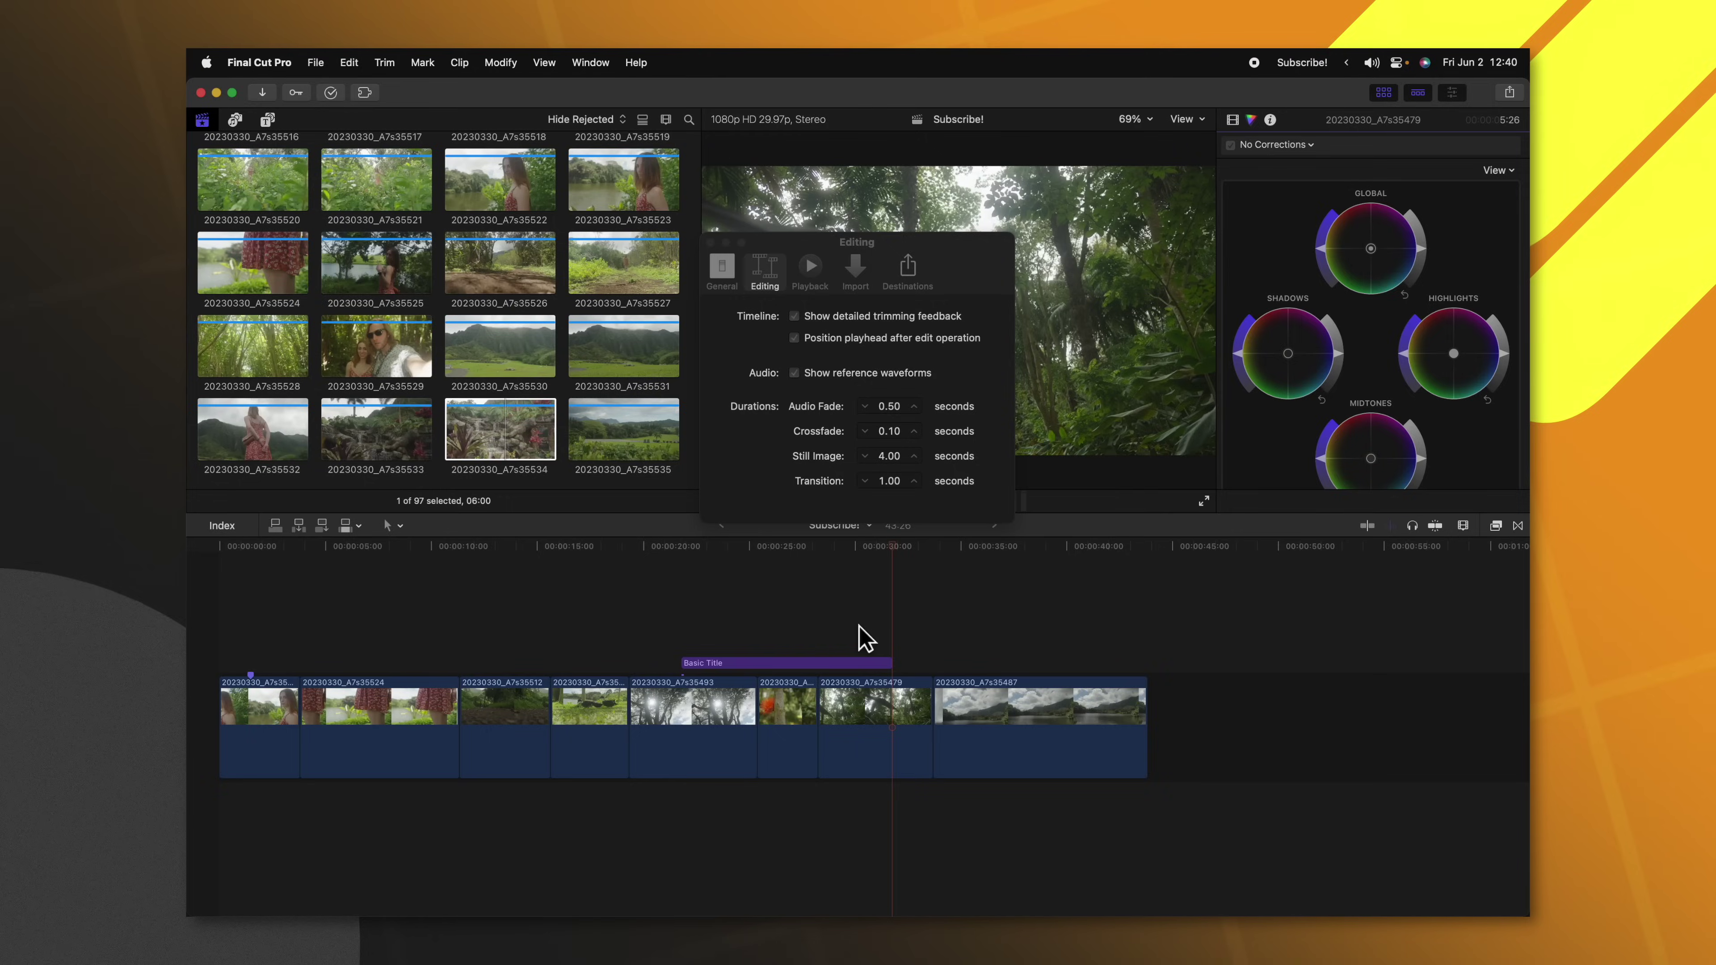
Undo the title, turn off 'Position playhead after edit operation', and close settings.
key(super+z)
click(775, 465)
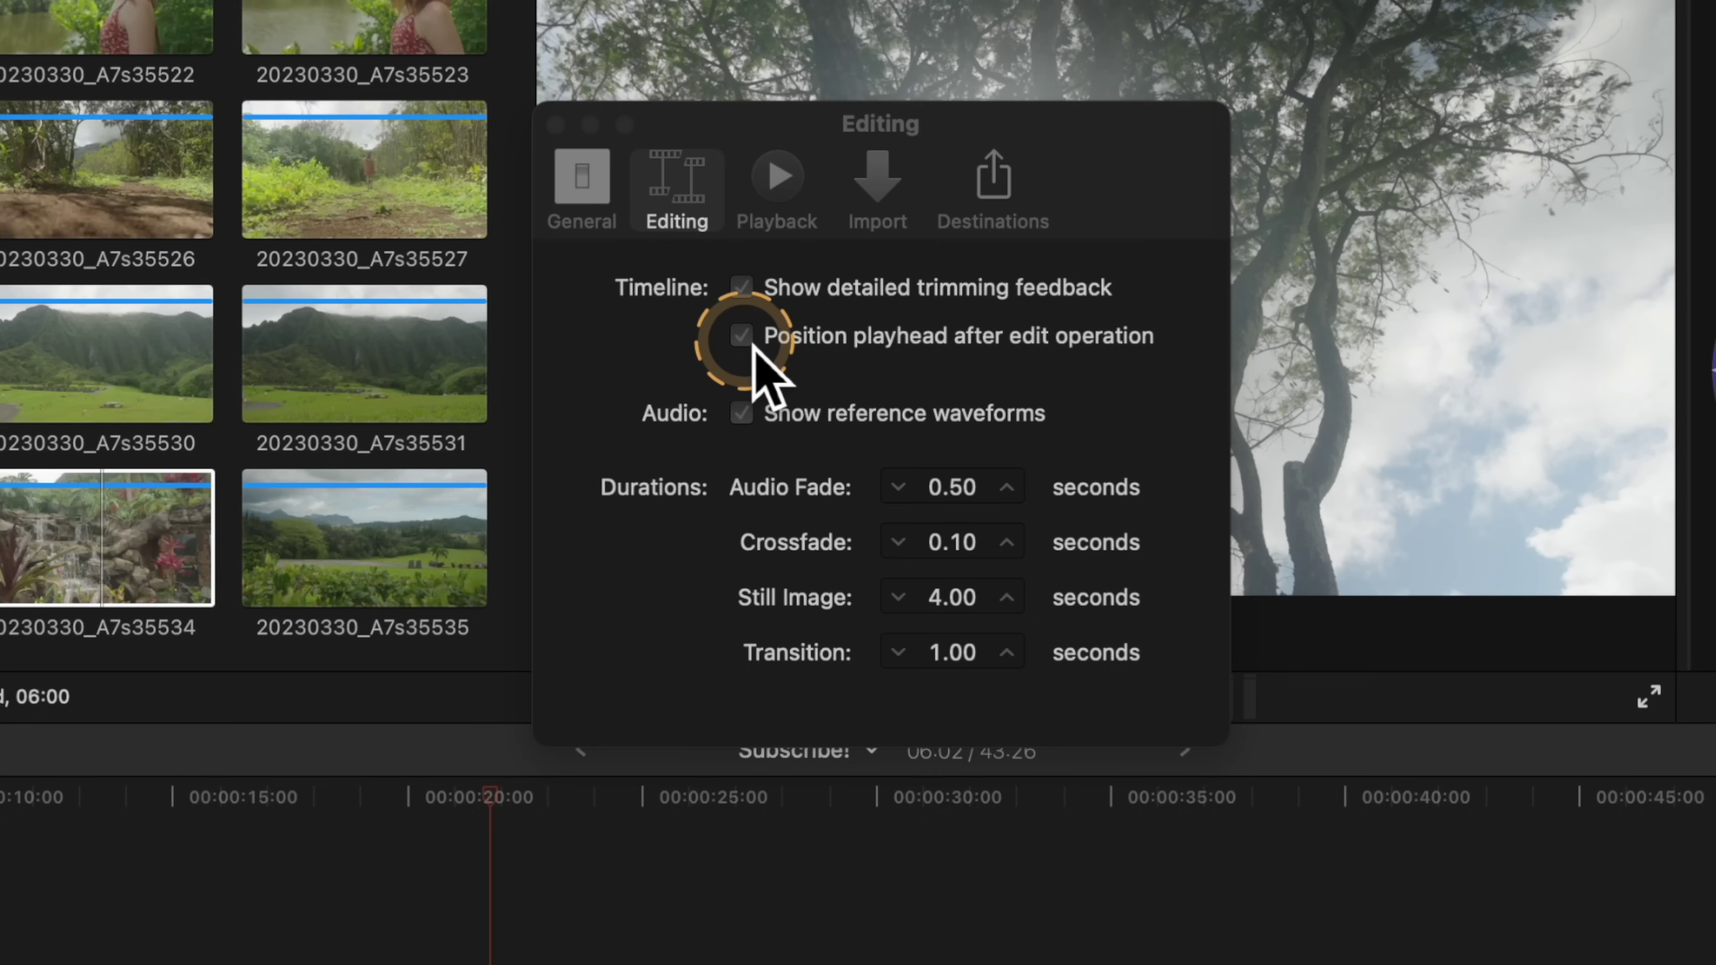
click(795, 338)
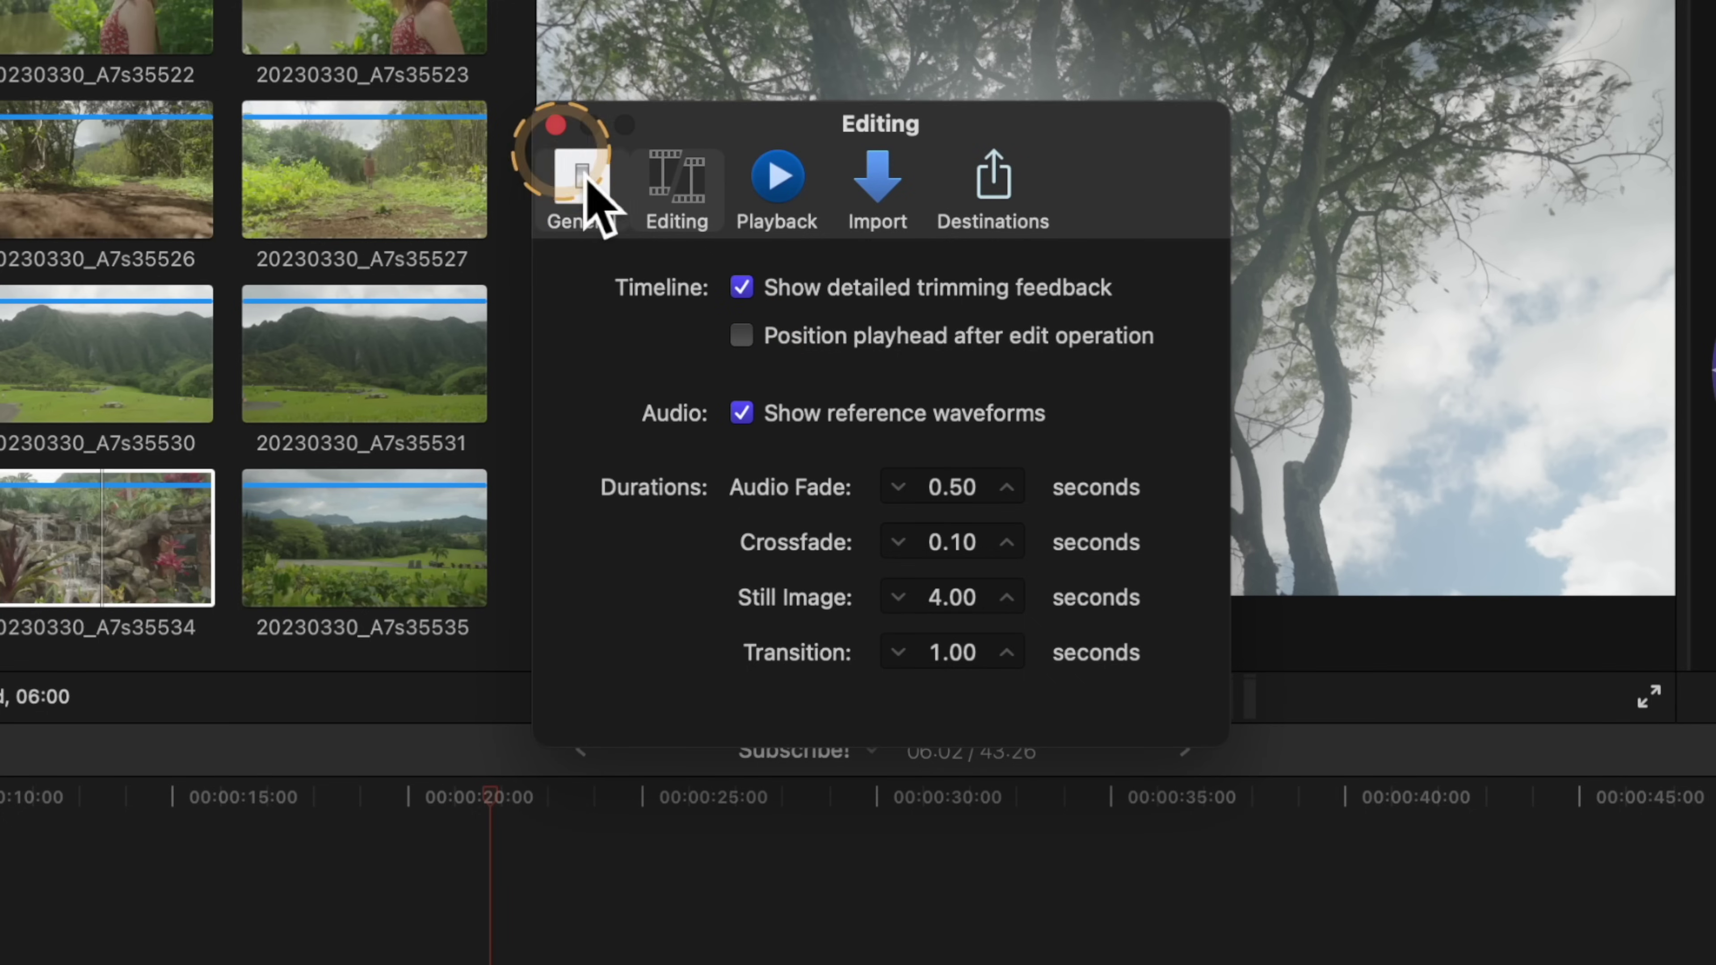
click(556, 124)
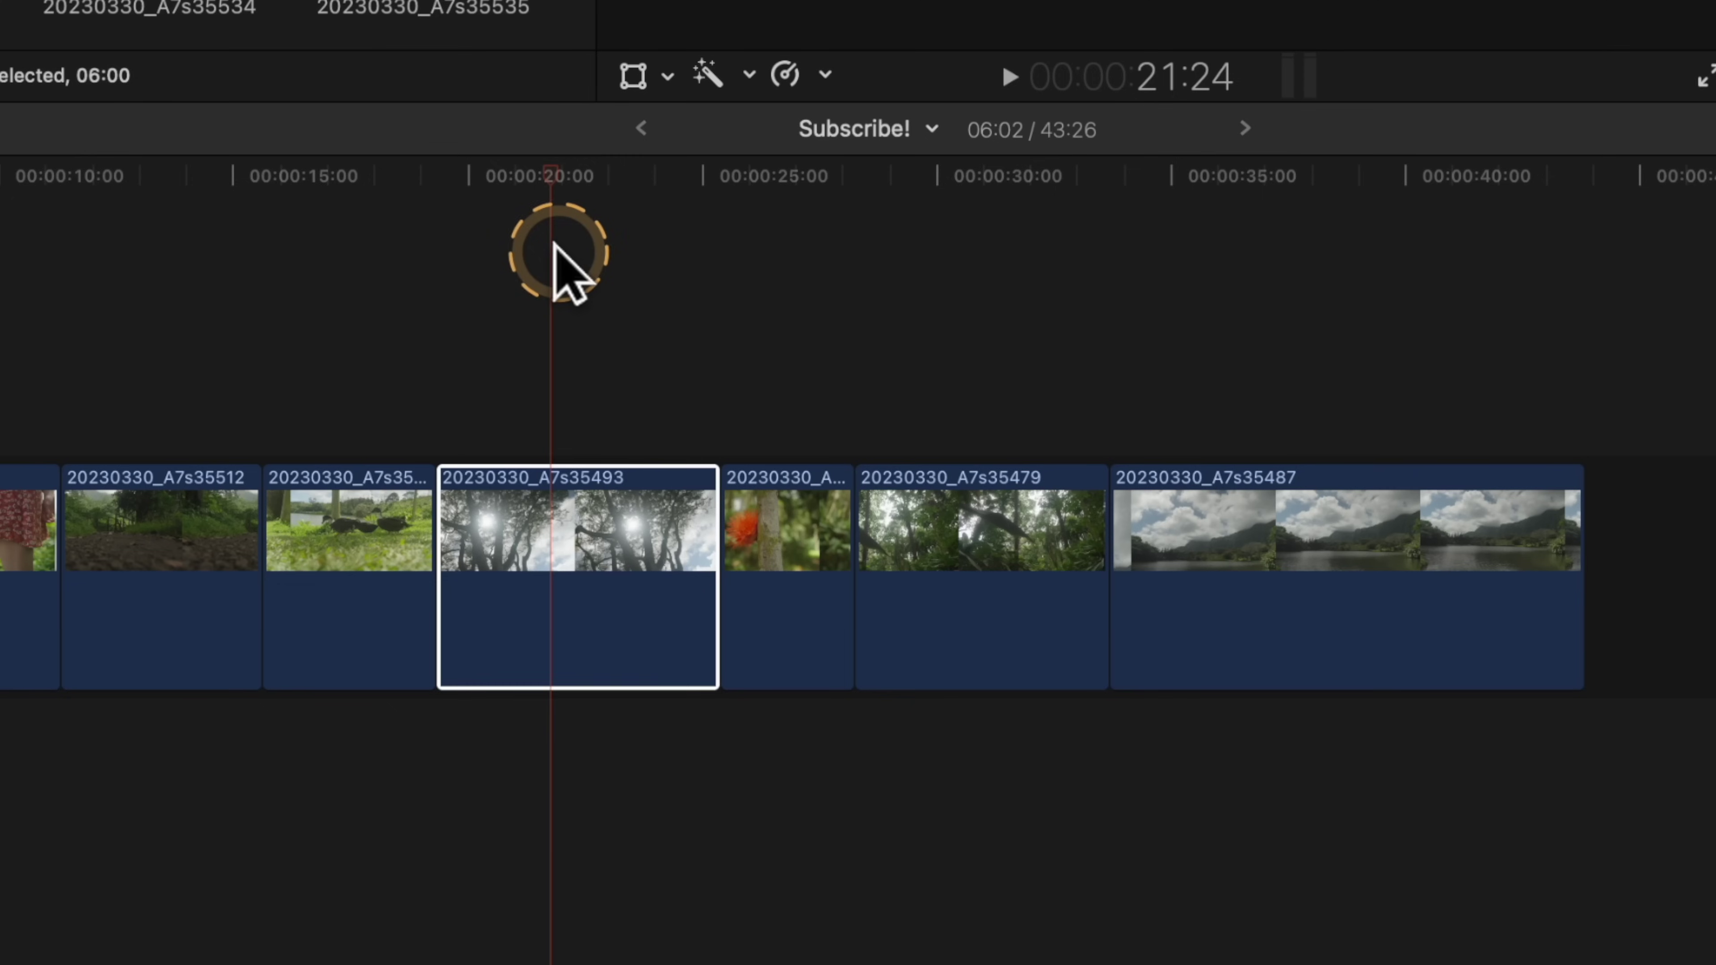
Test by adding a title just past 20 seconds, playing it back, then undoing it.
click(554, 245)
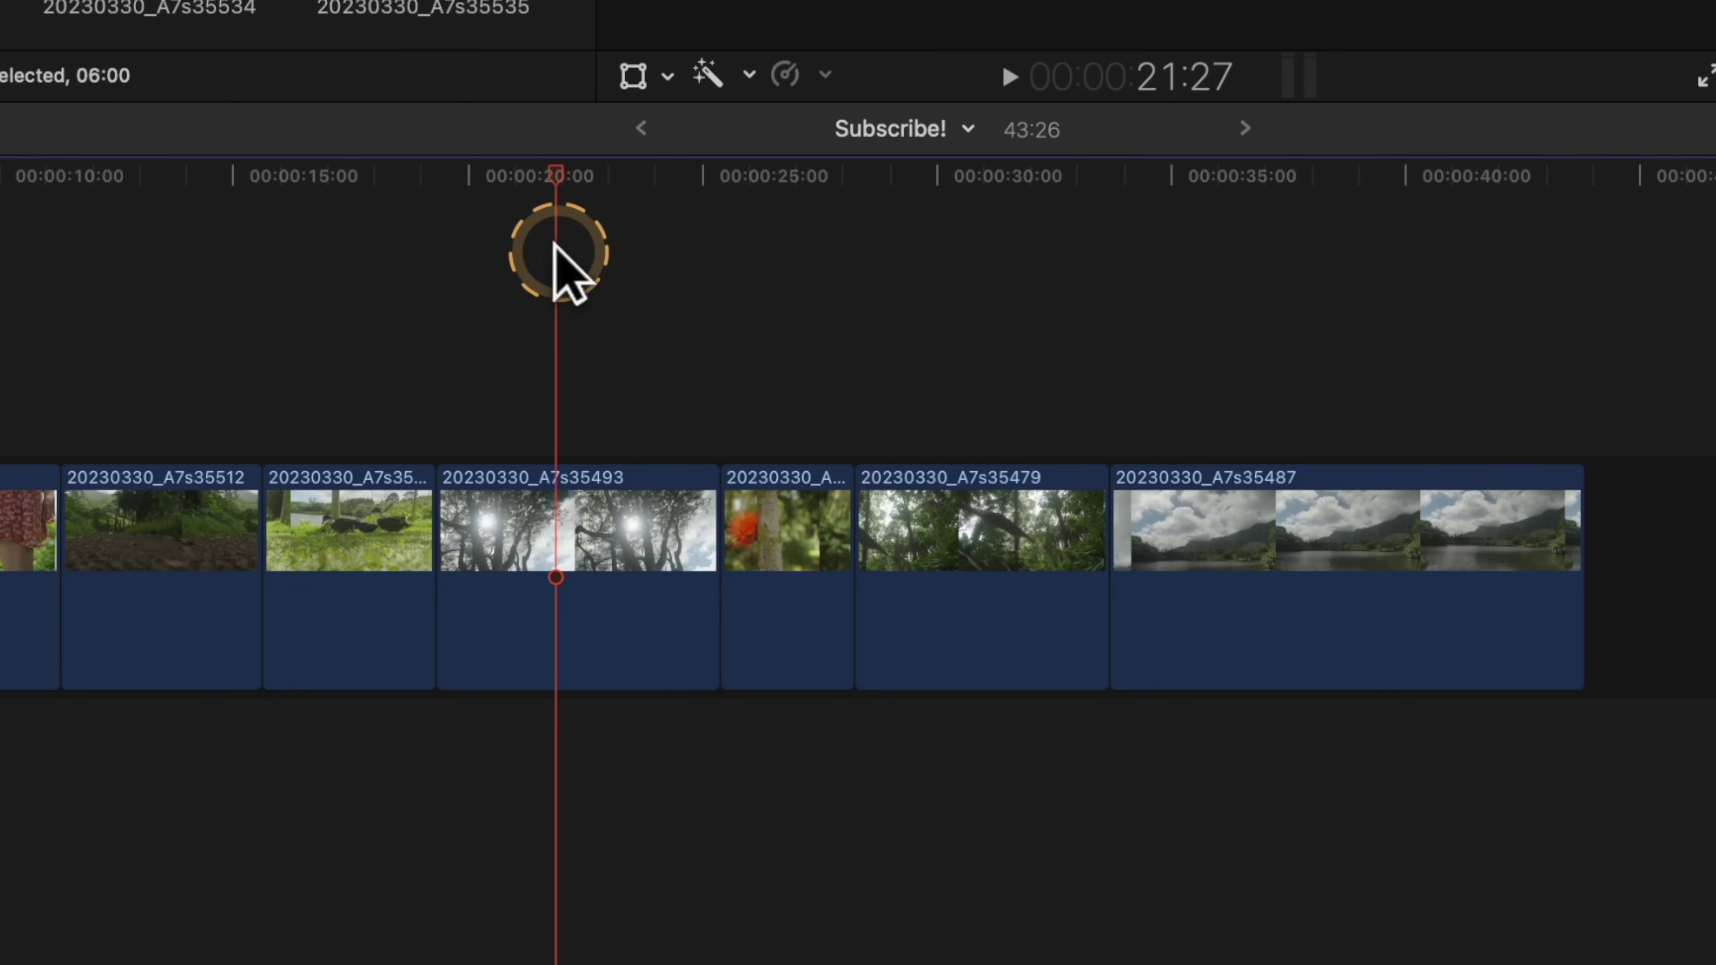
key(ctrl+t)
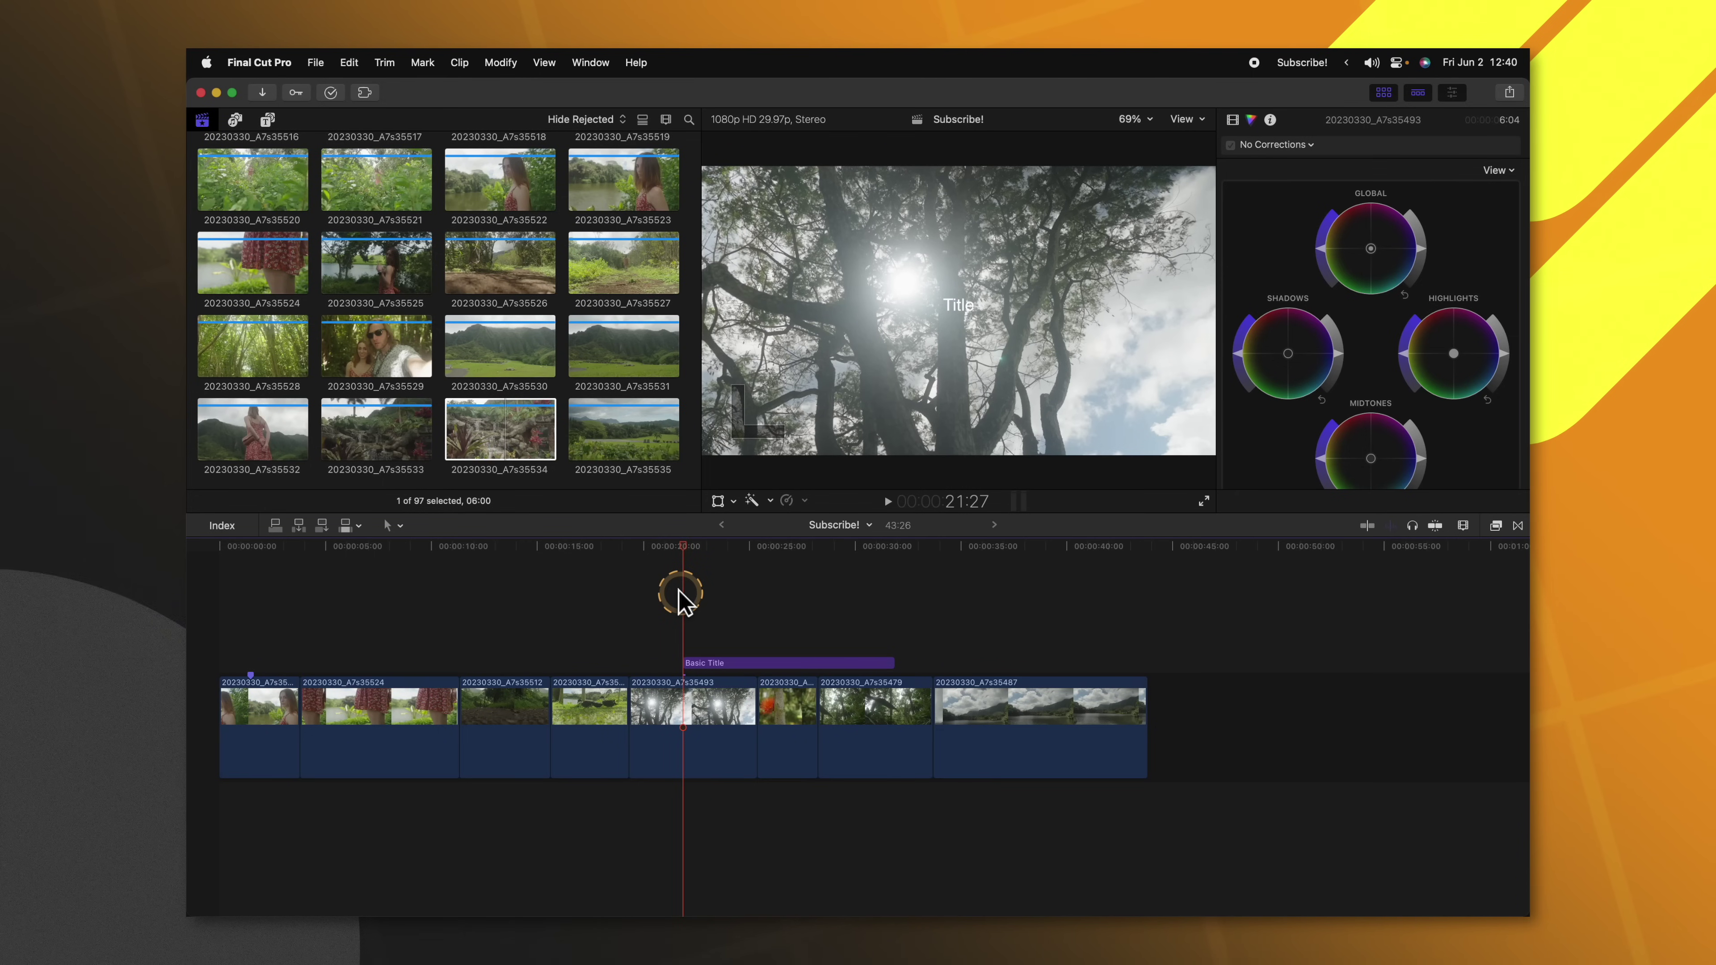
key(space)
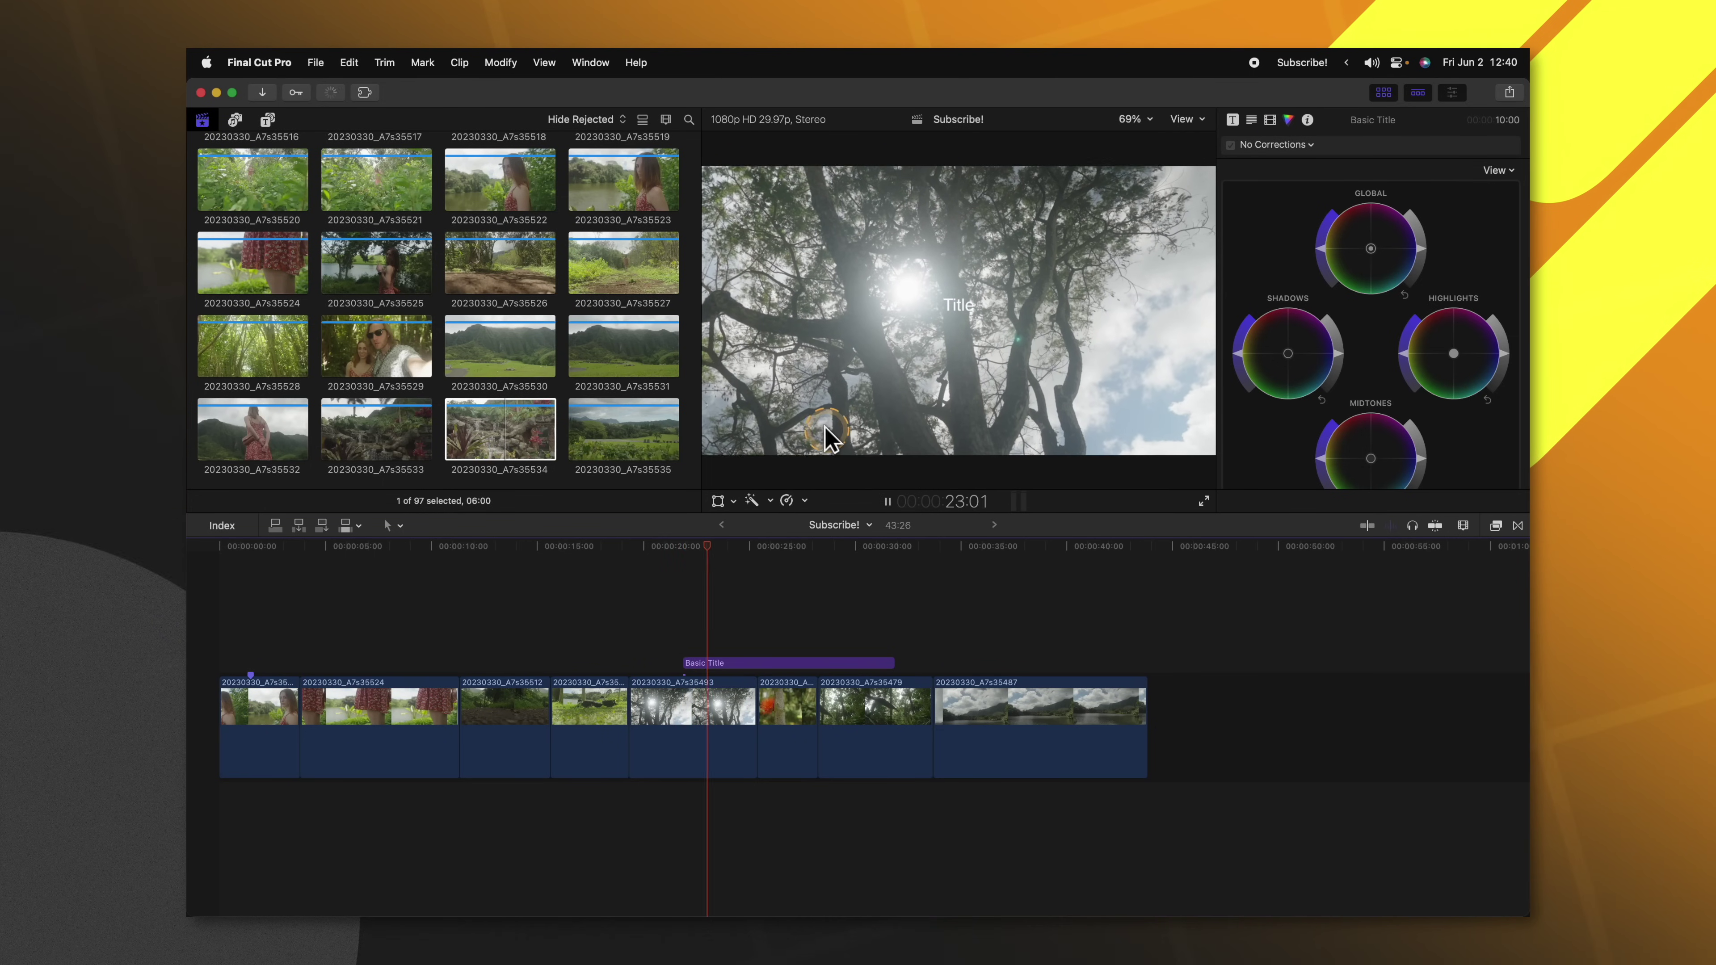
key(space)
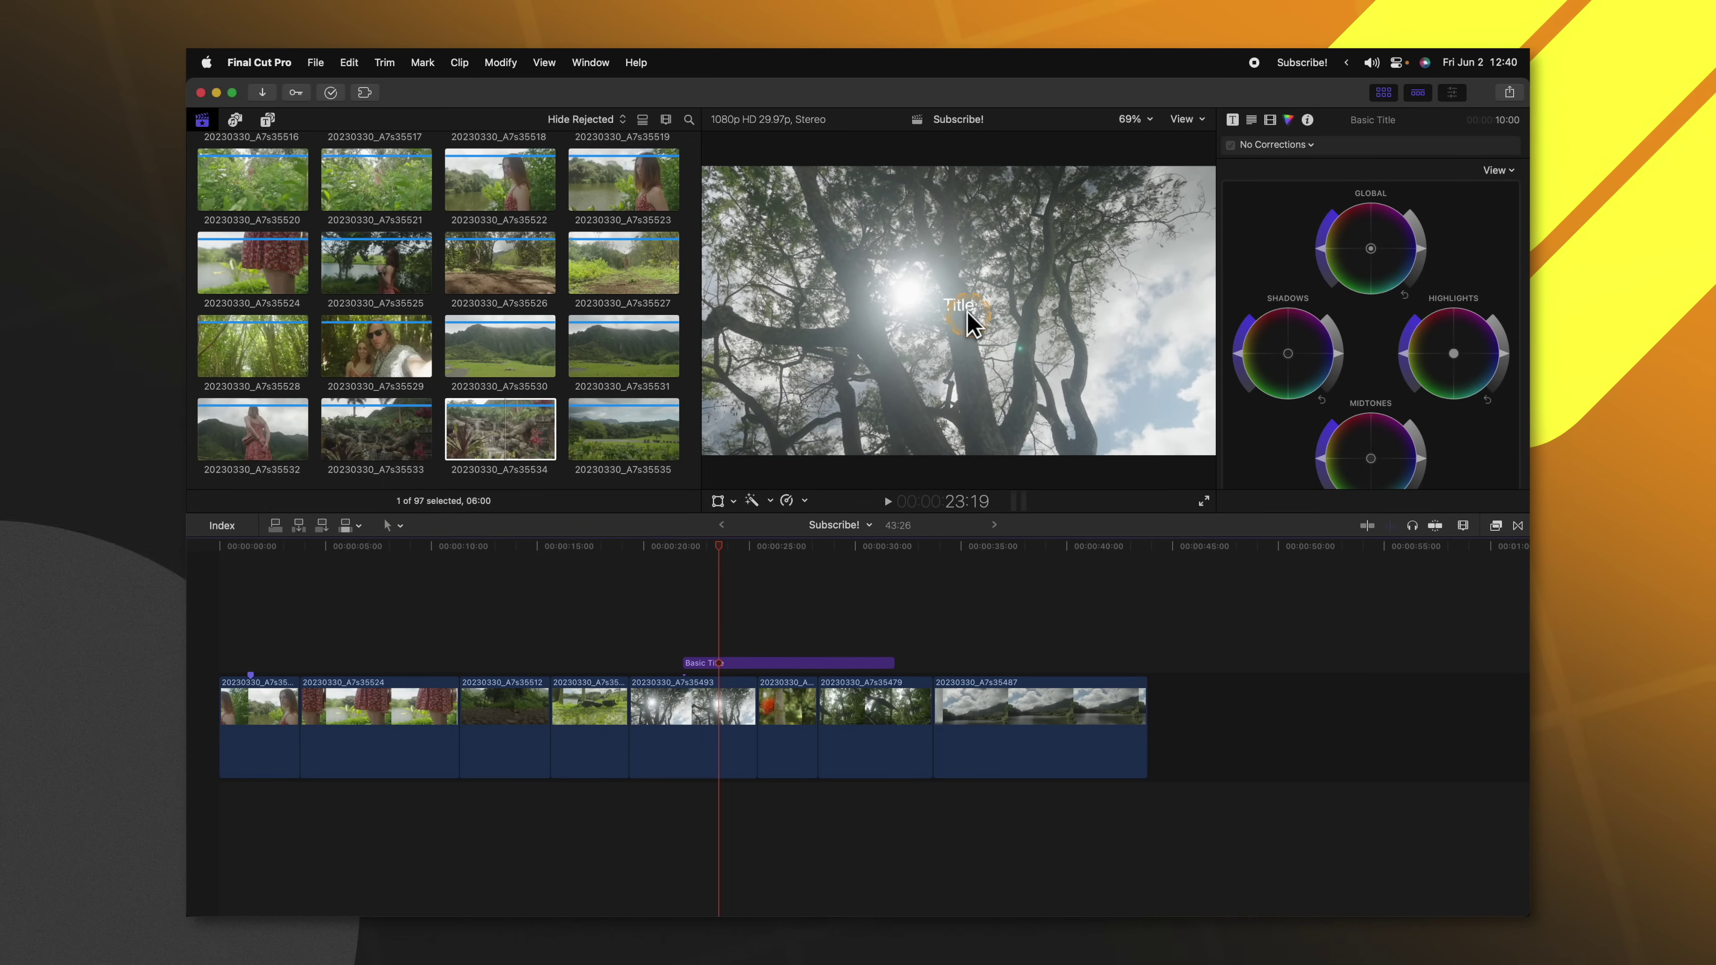
key(super+z)
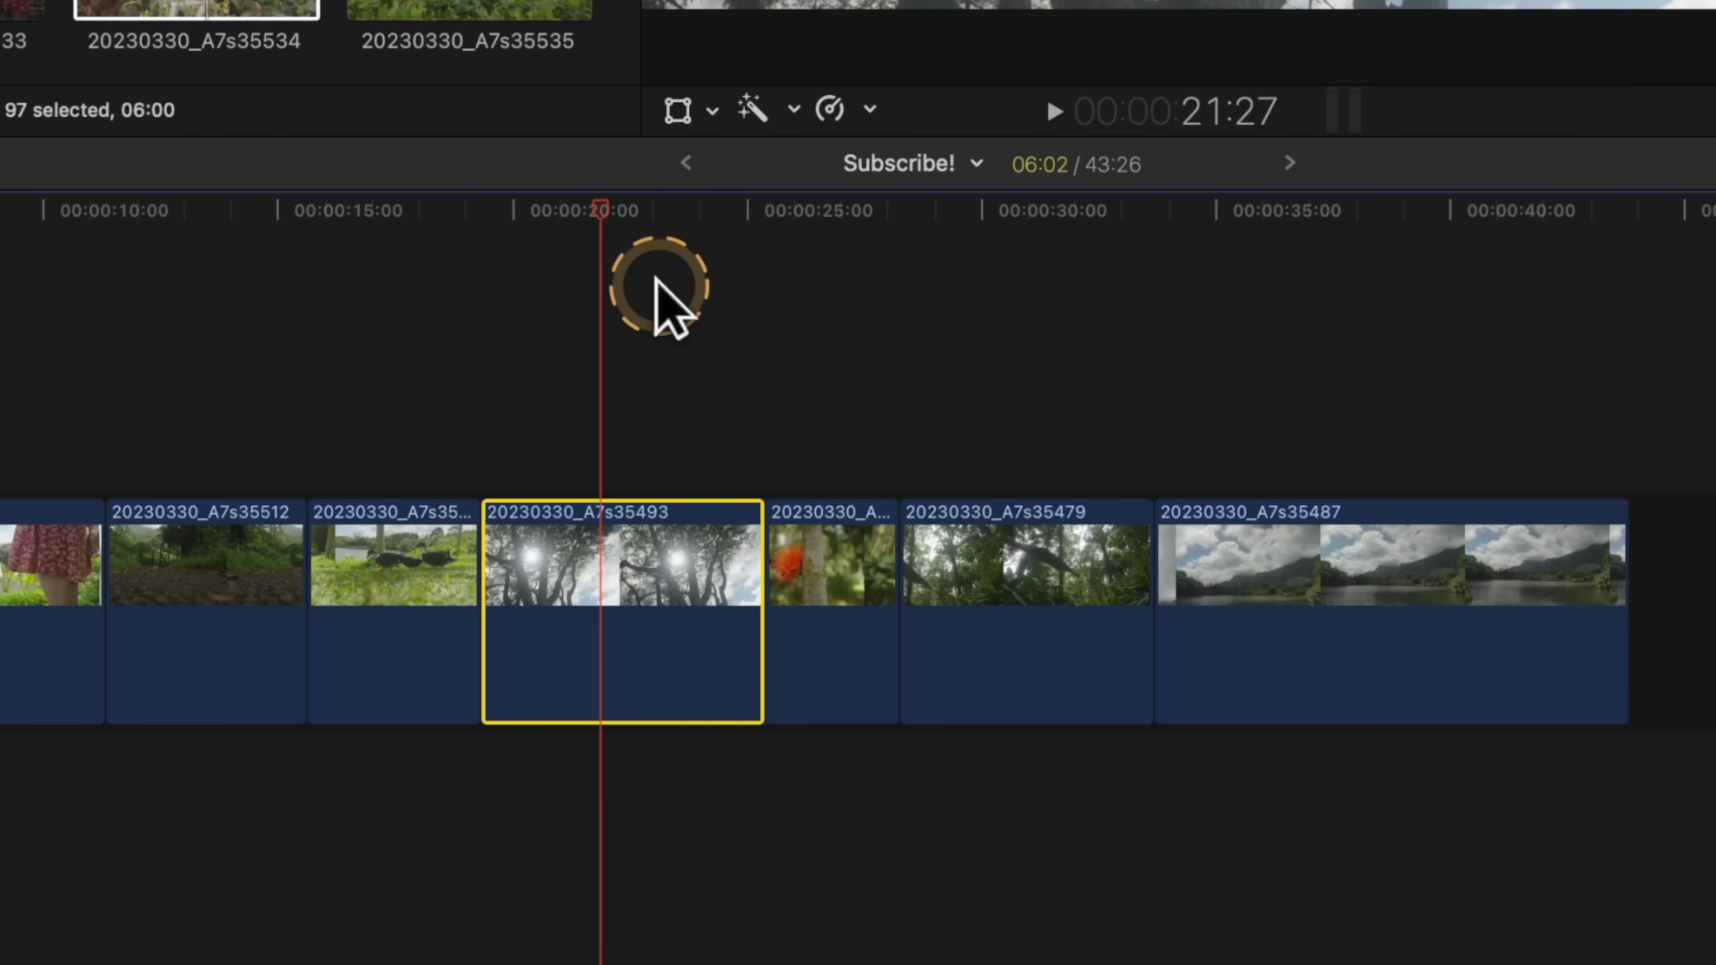
Connect a copy of clip 20230330_A7s35493 above the storyline and select it.
key(alt+v)
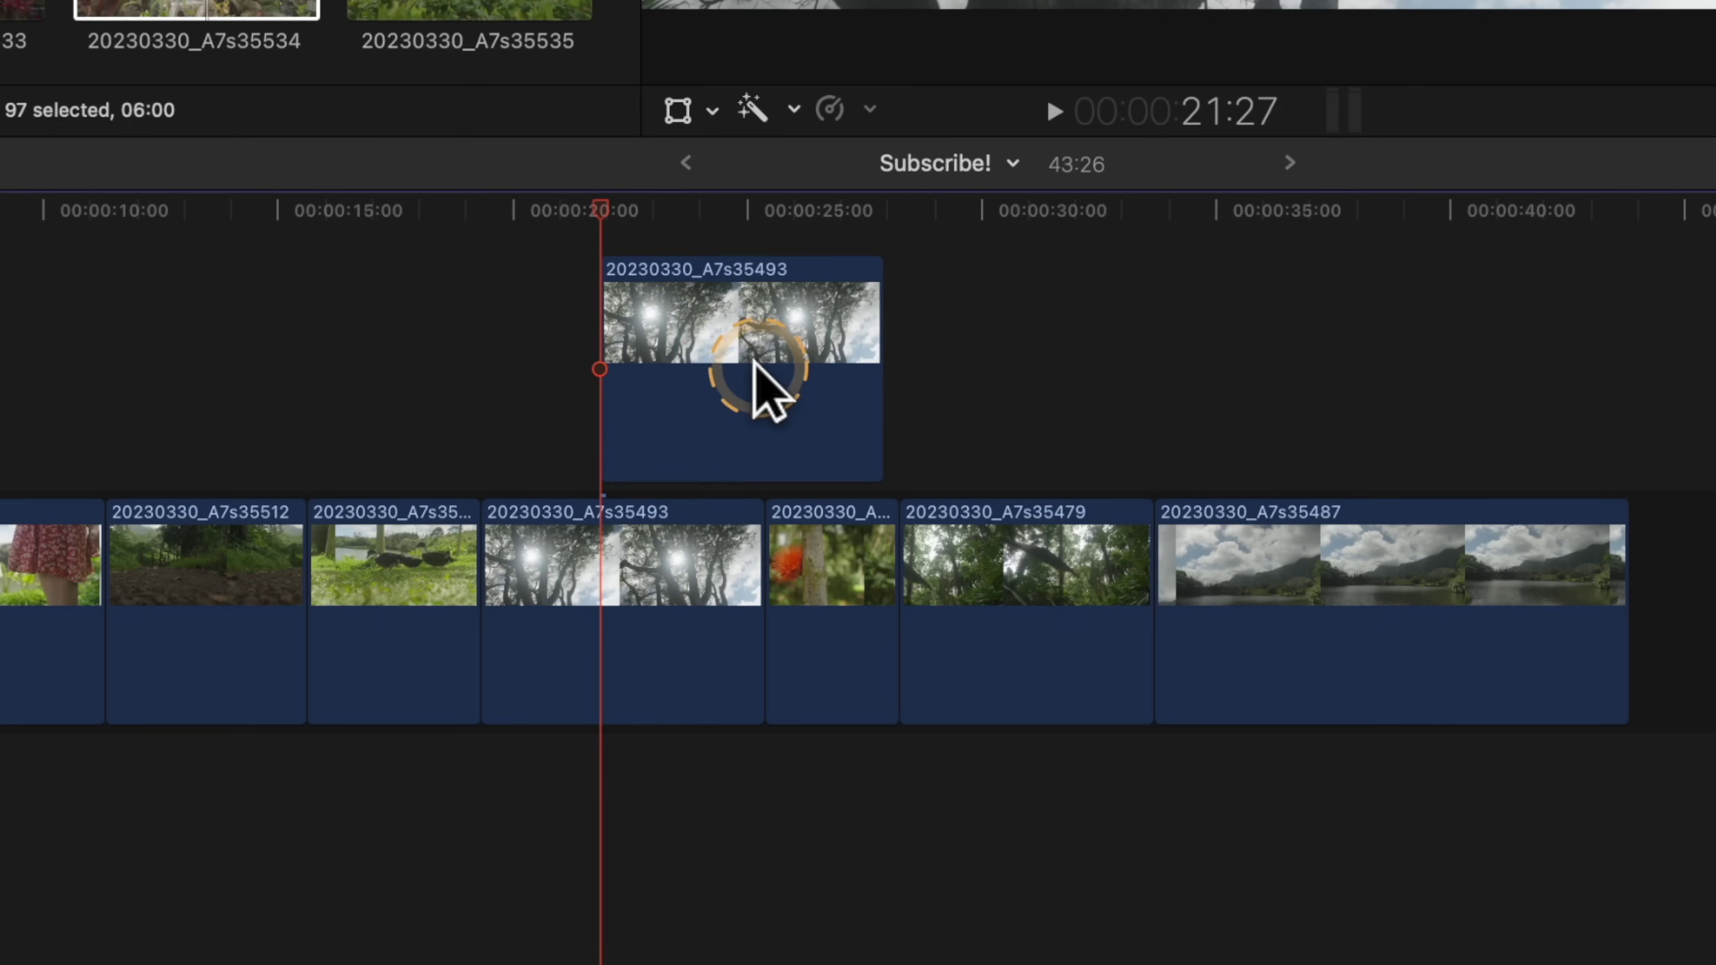
click(663, 257)
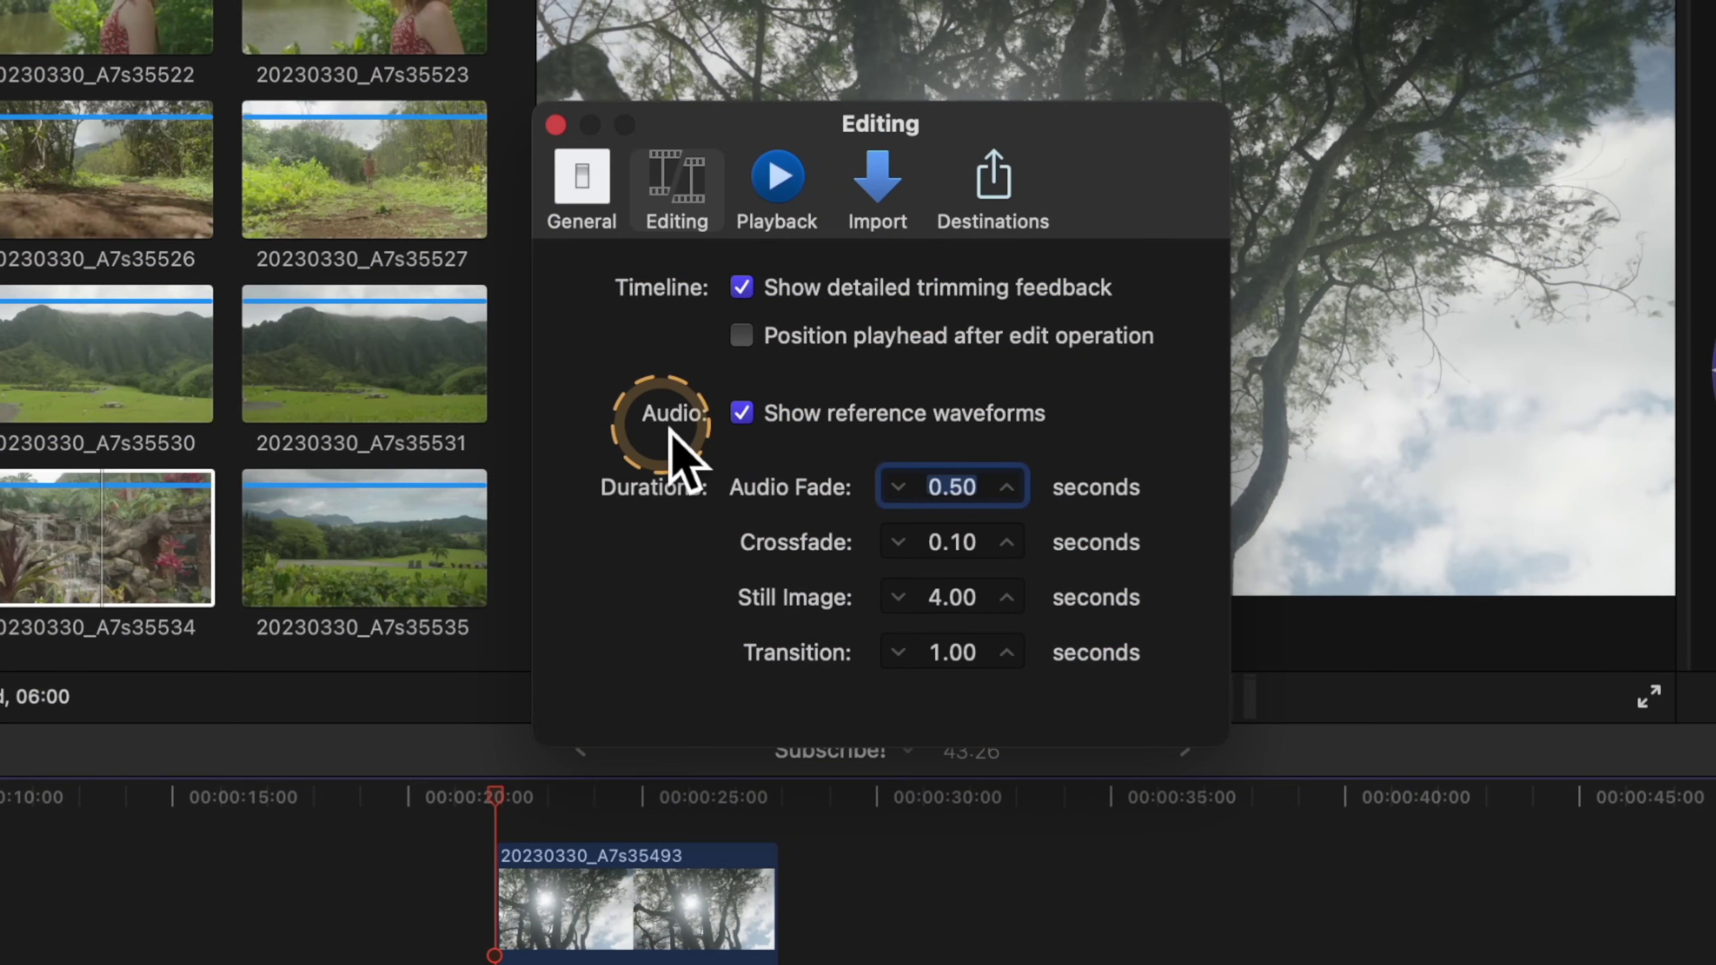
Turn off reference waveforms and drag the talking-head clip's volume down to -∞ dB.
click(741, 413)
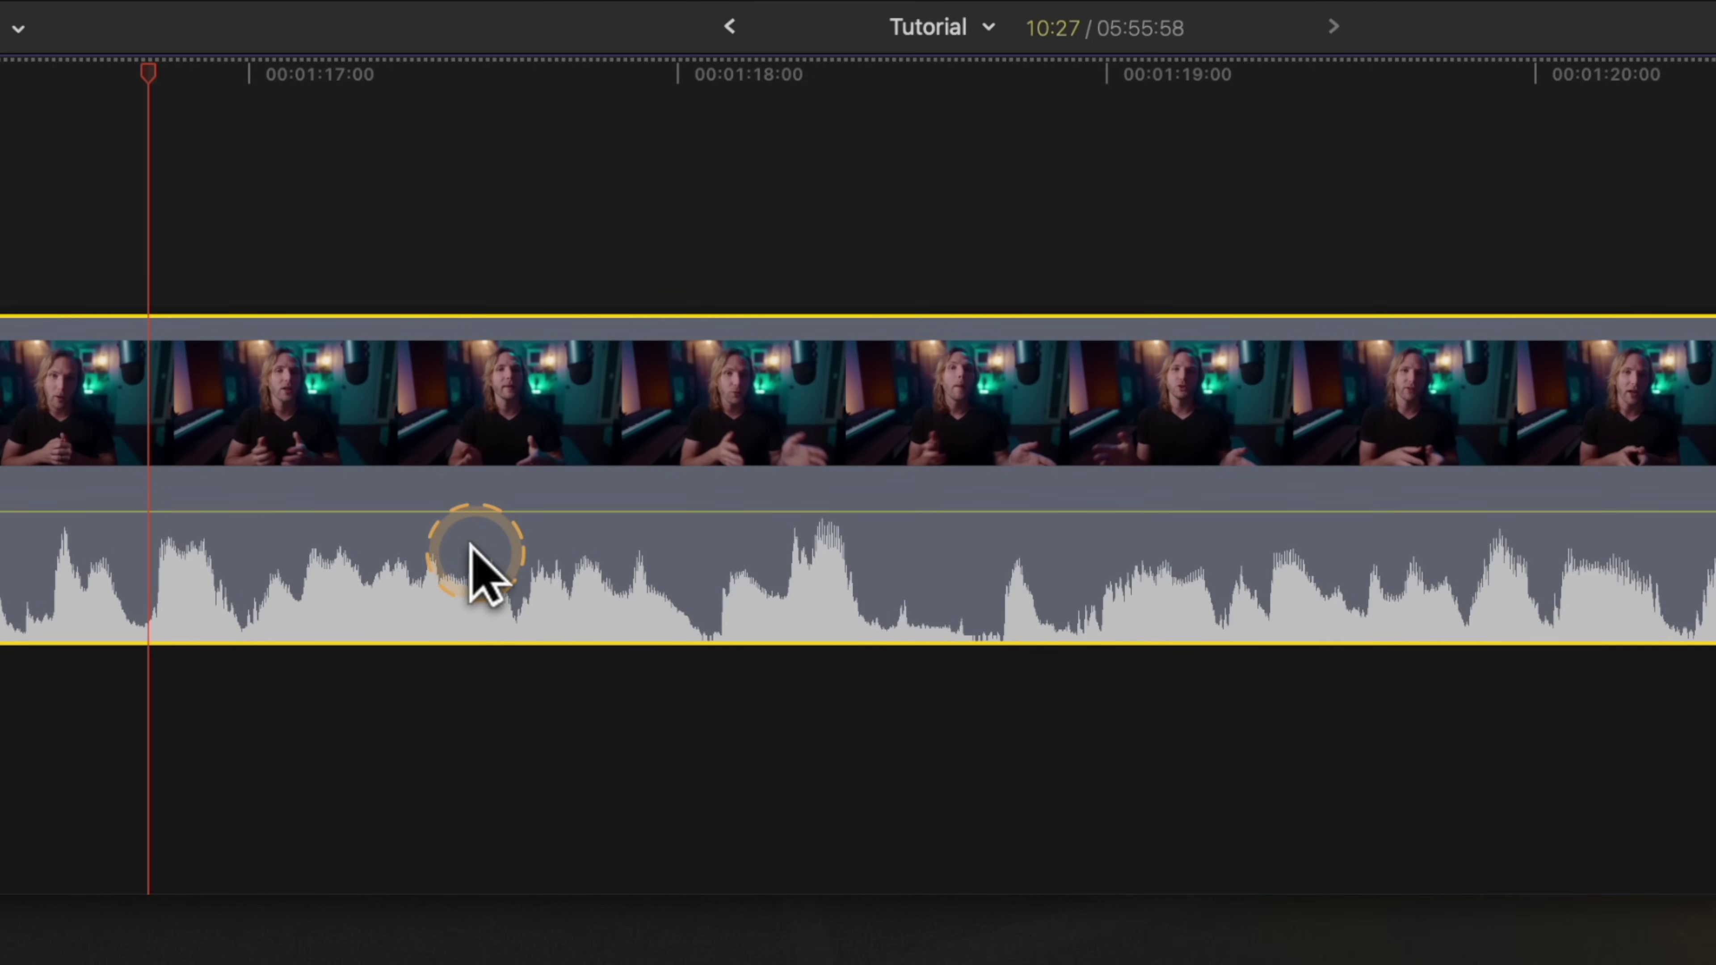
drag(425, 517, 414, 709)
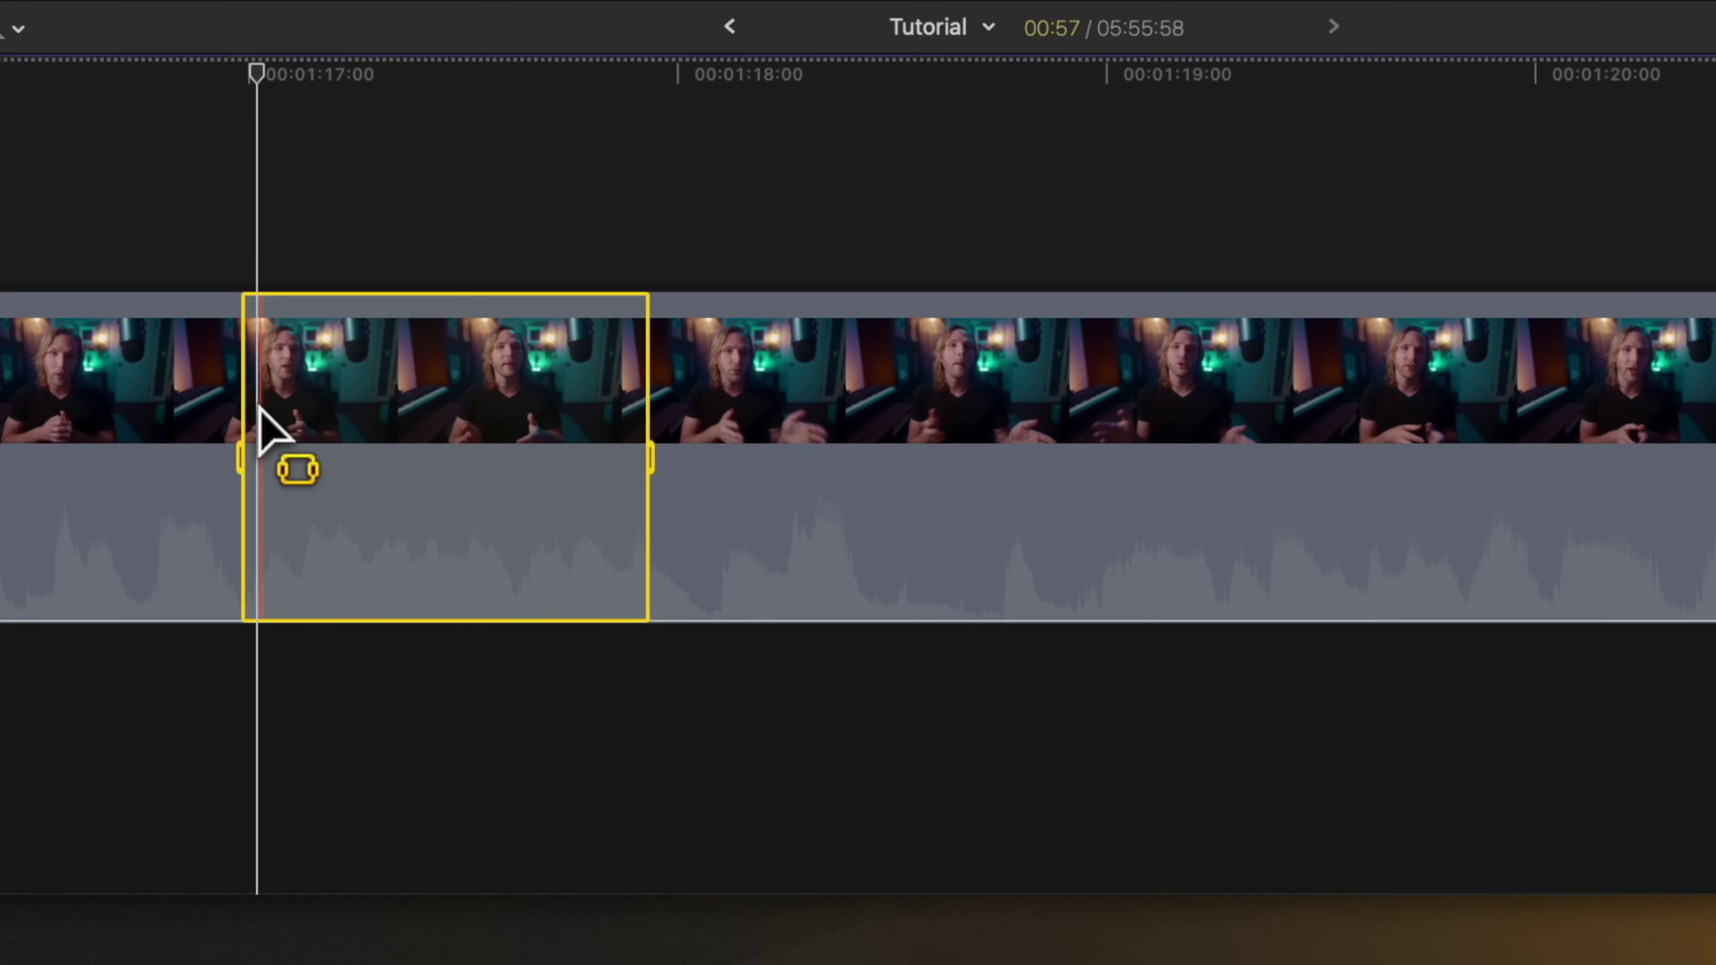
click(260, 409)
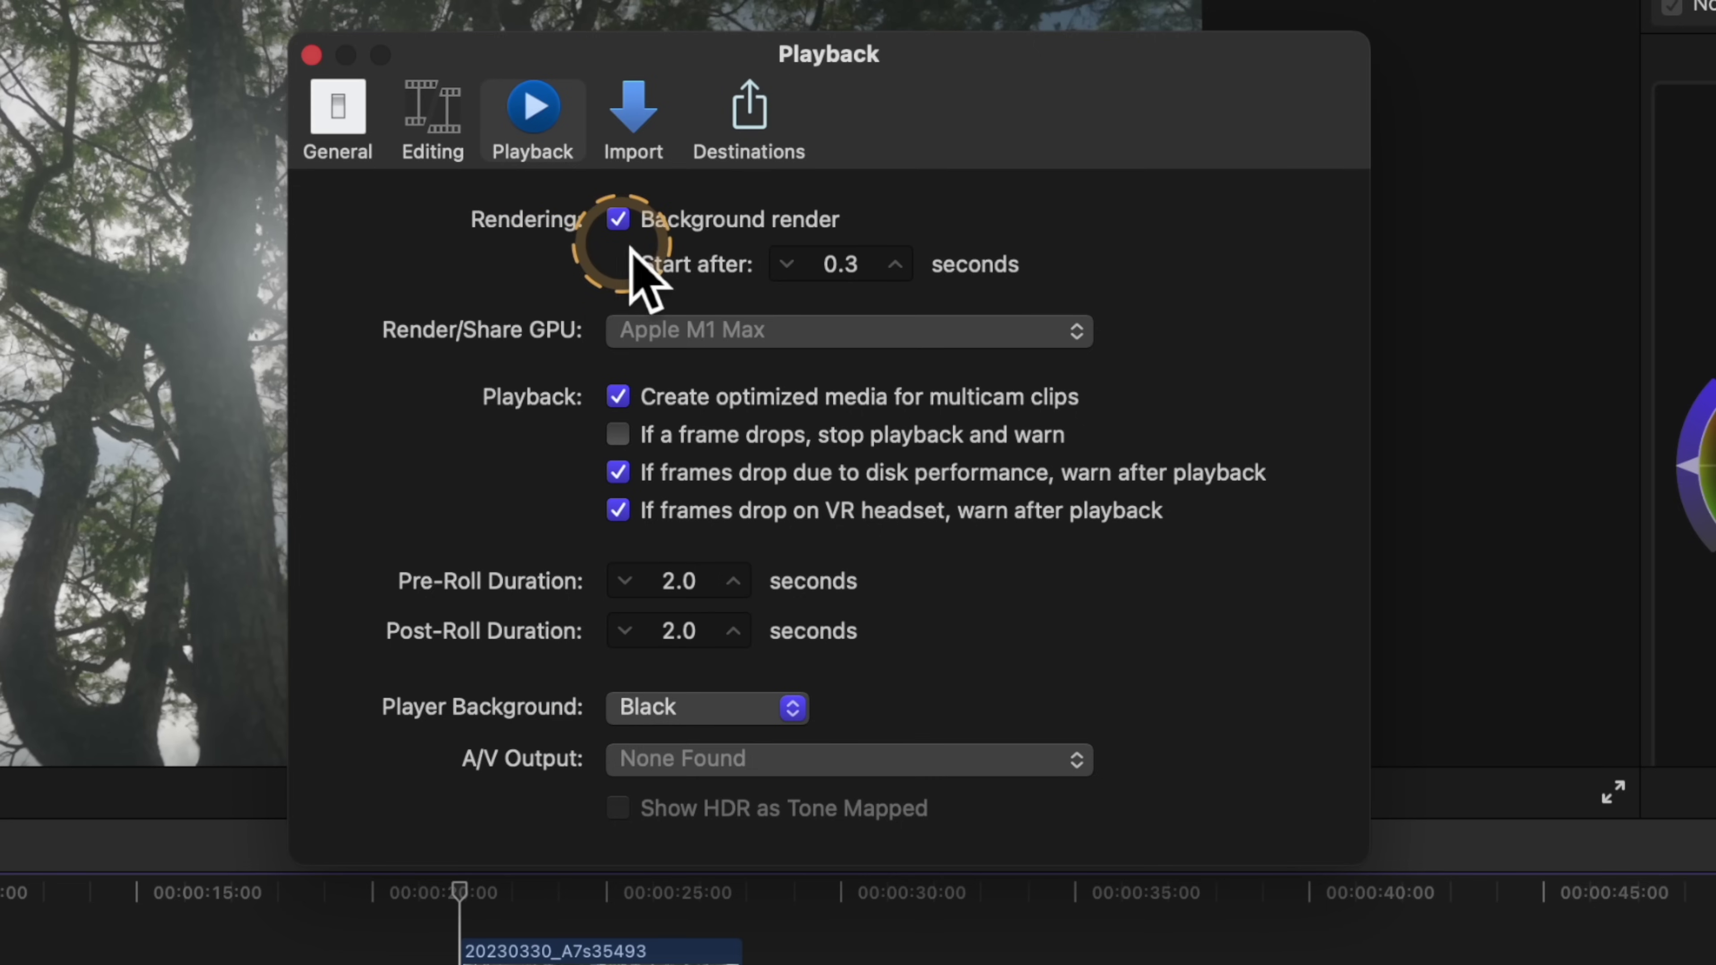
Uncheck Background render in the Playback settings.
click(618, 220)
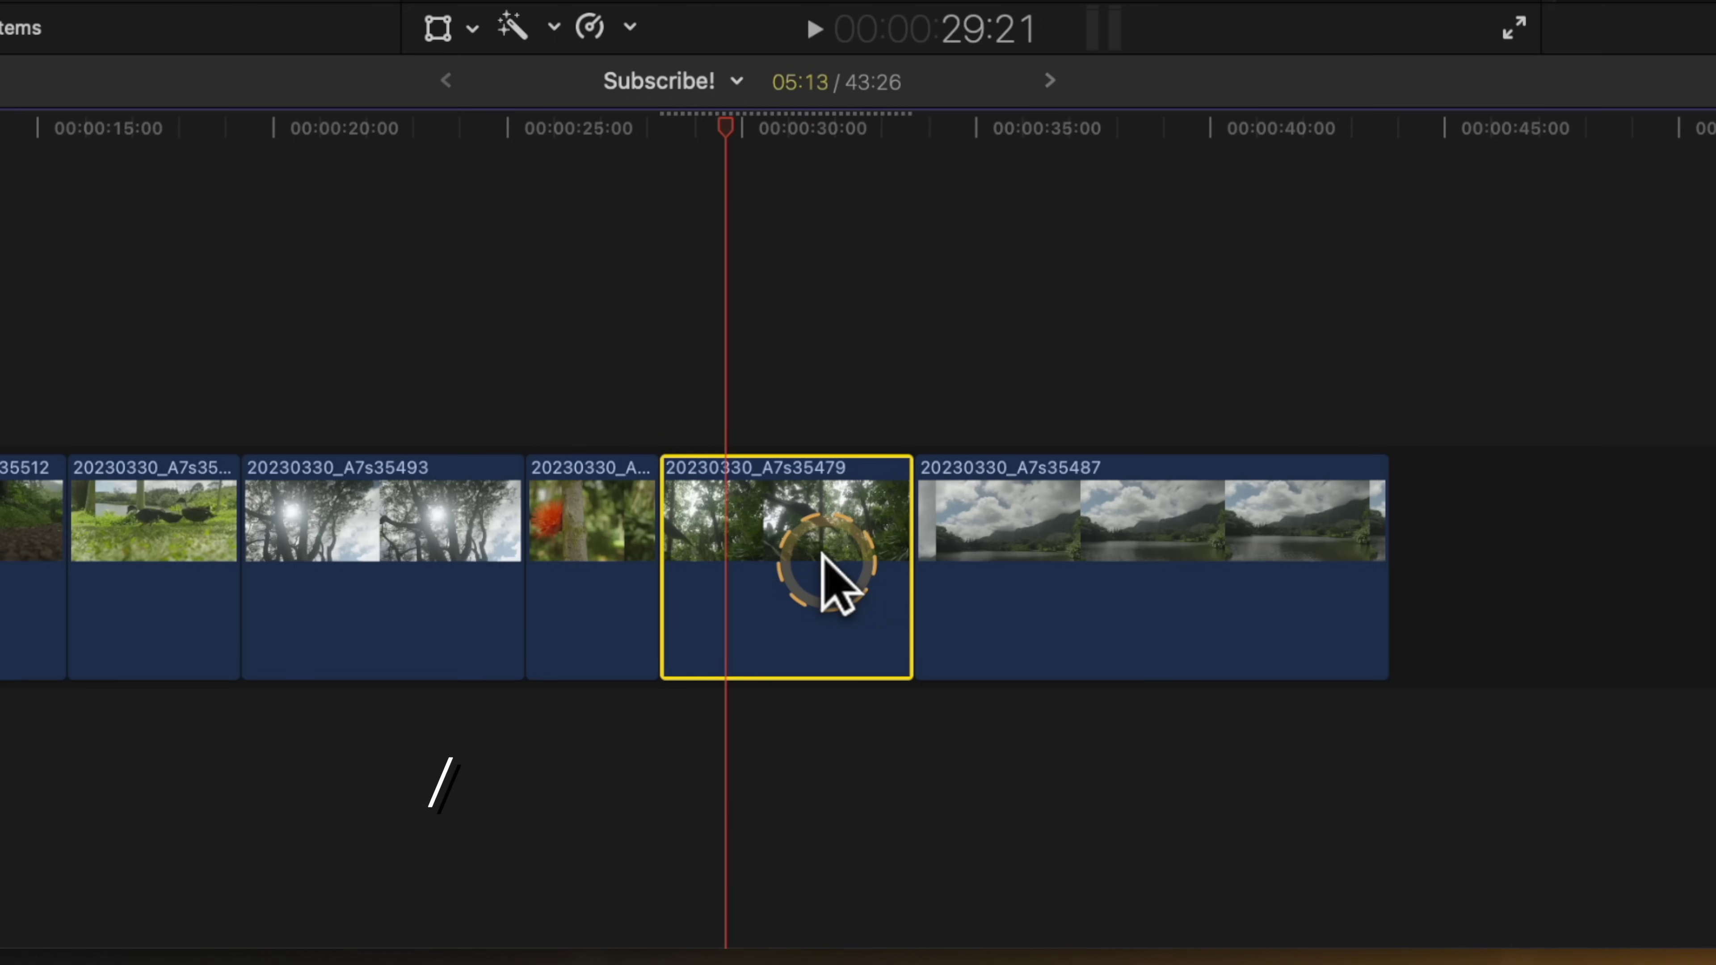
Render only clip 20230330_A7s35479 and return the playhead to about 28 seconds.
key(ctrl+r)
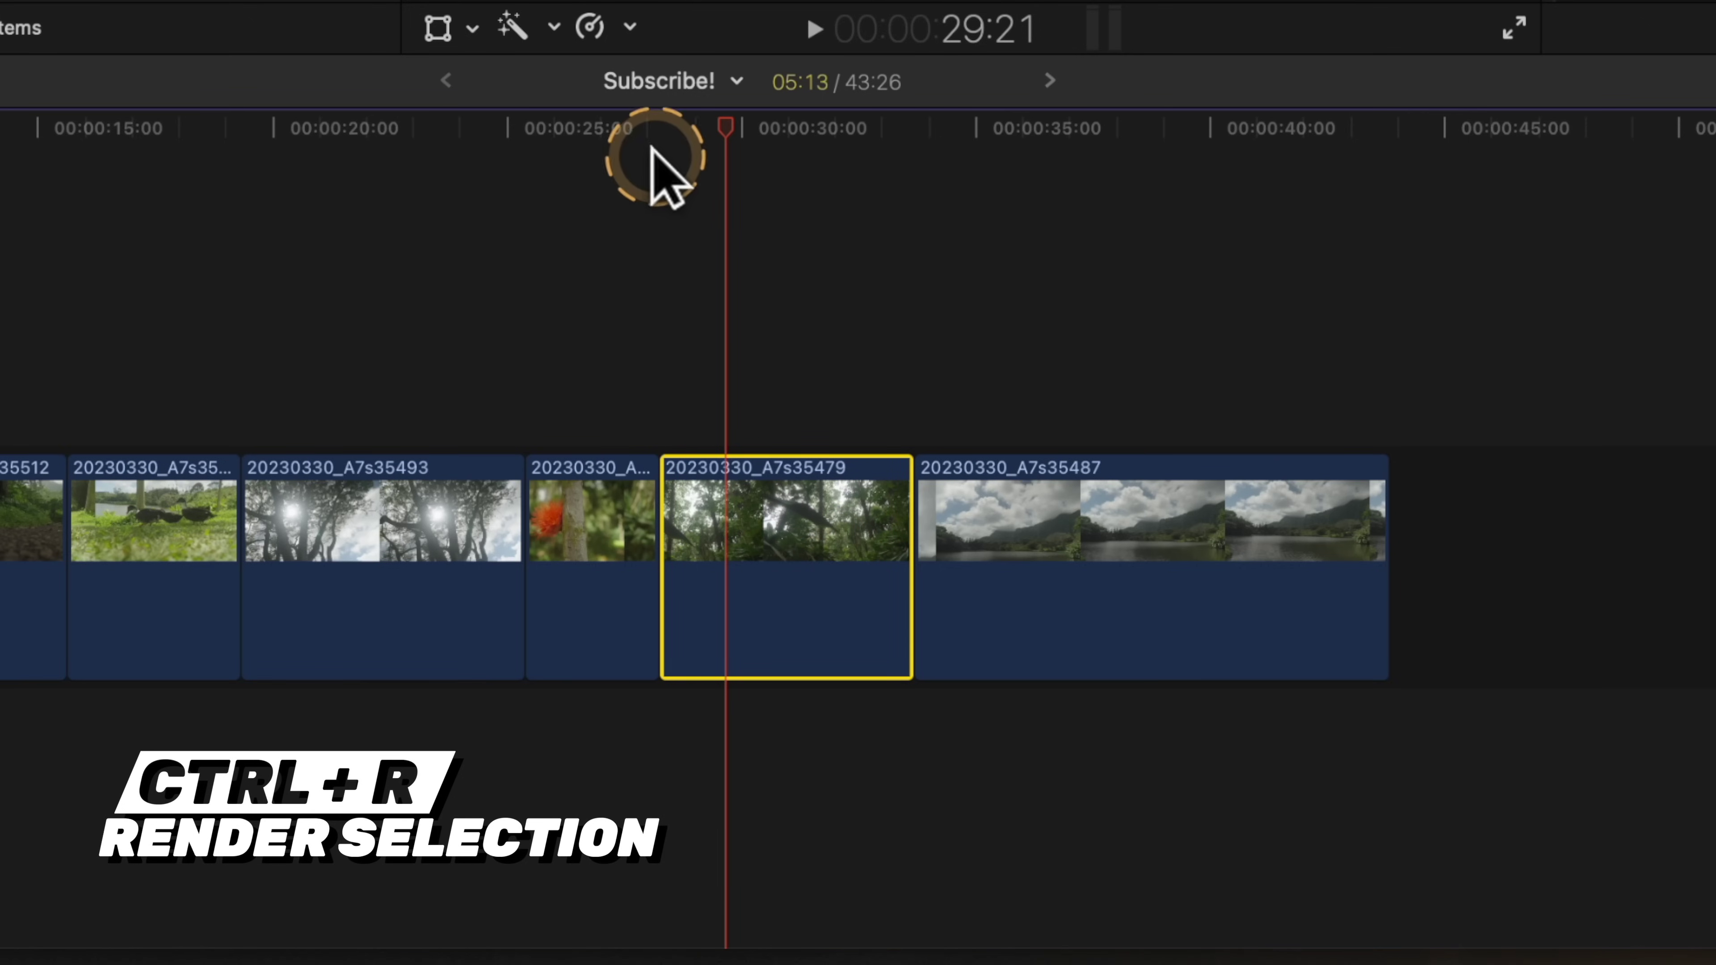
drag(688, 134, 679, 129)
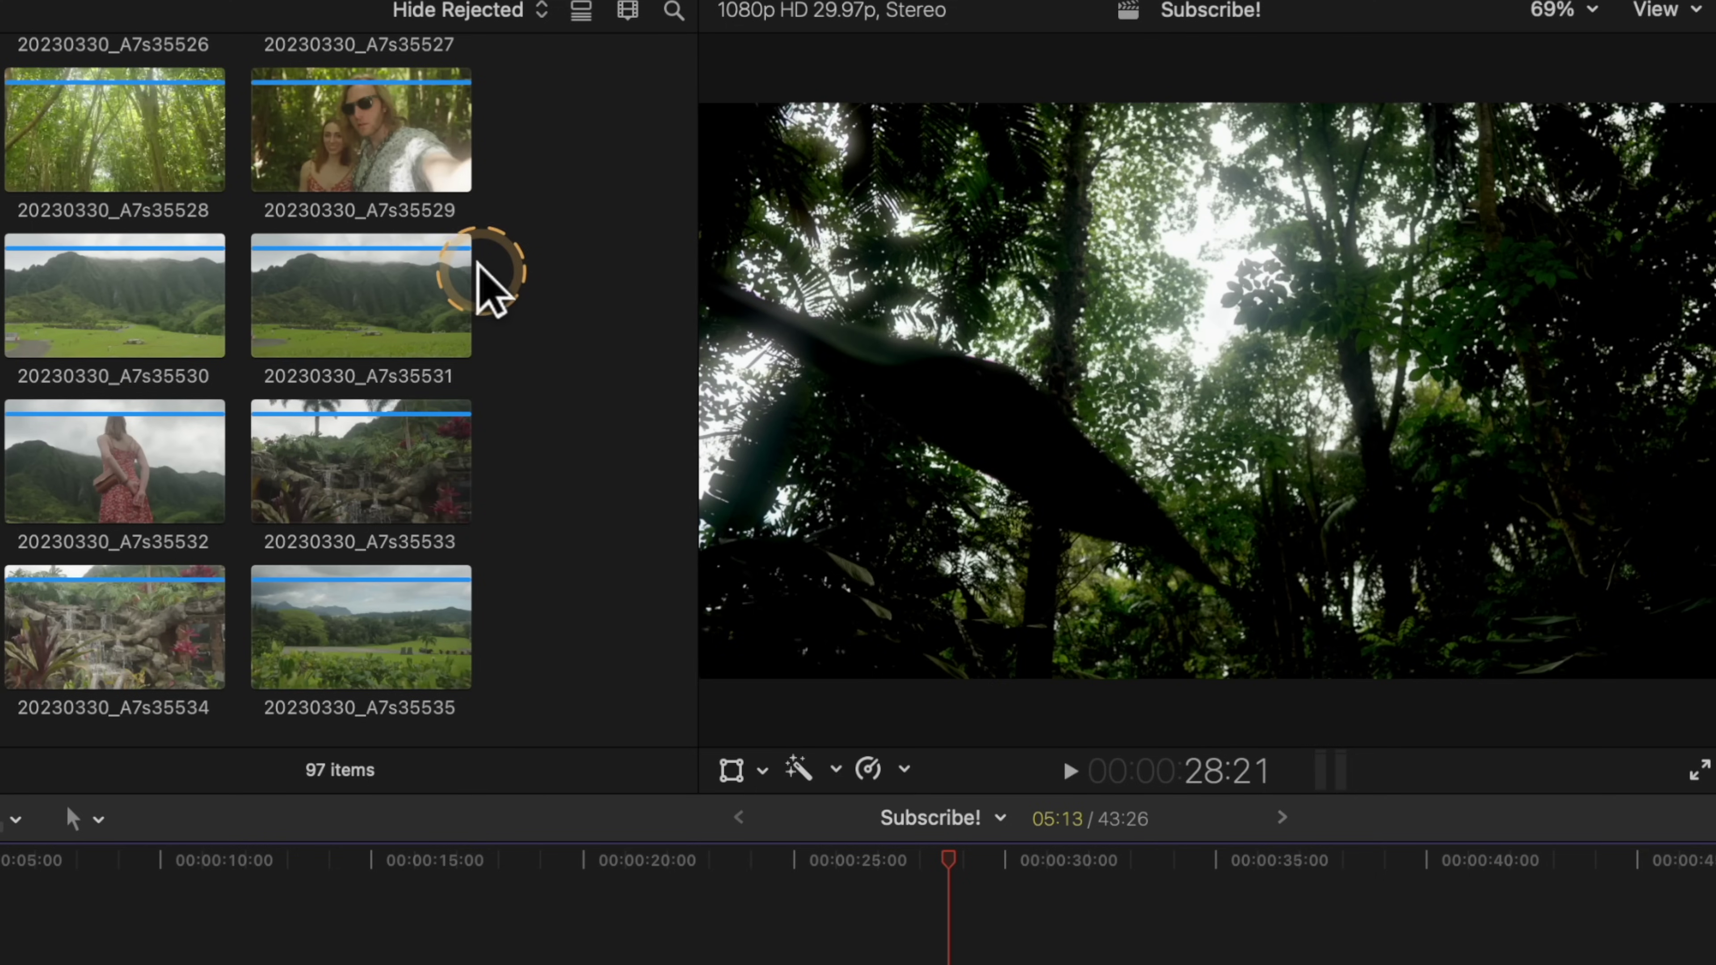
Bring up the Transcode Media options for browser clip 20230330_A7s35531.
right_click(441, 292)
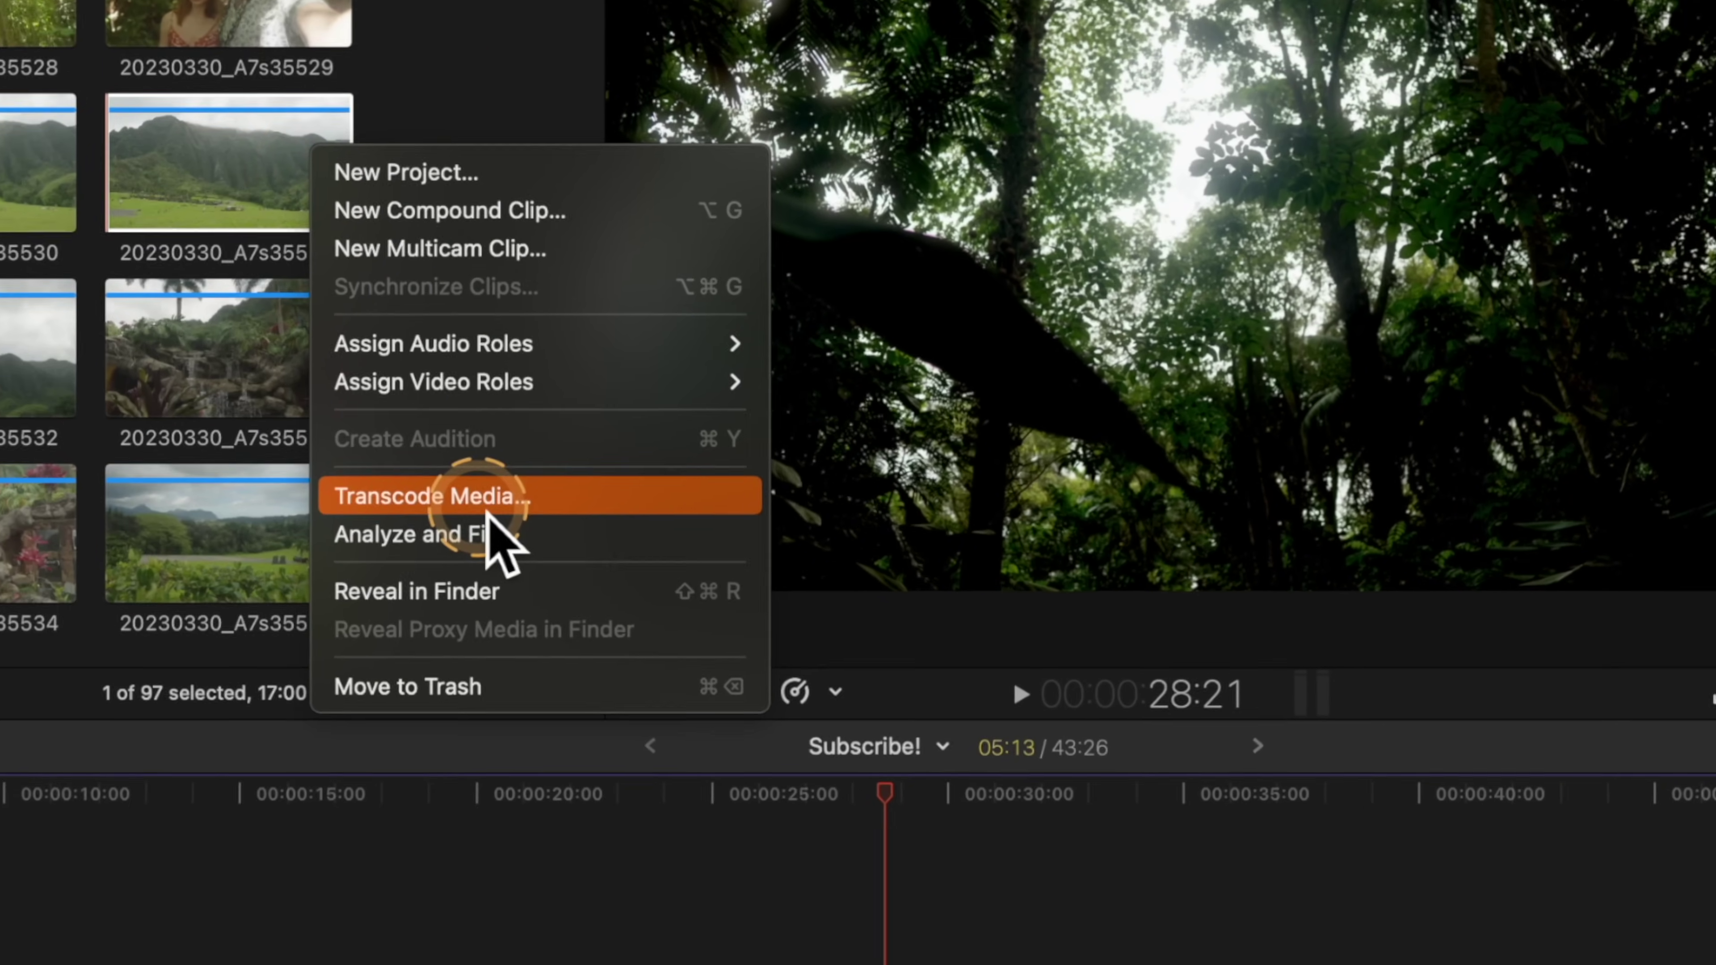
click(592, 607)
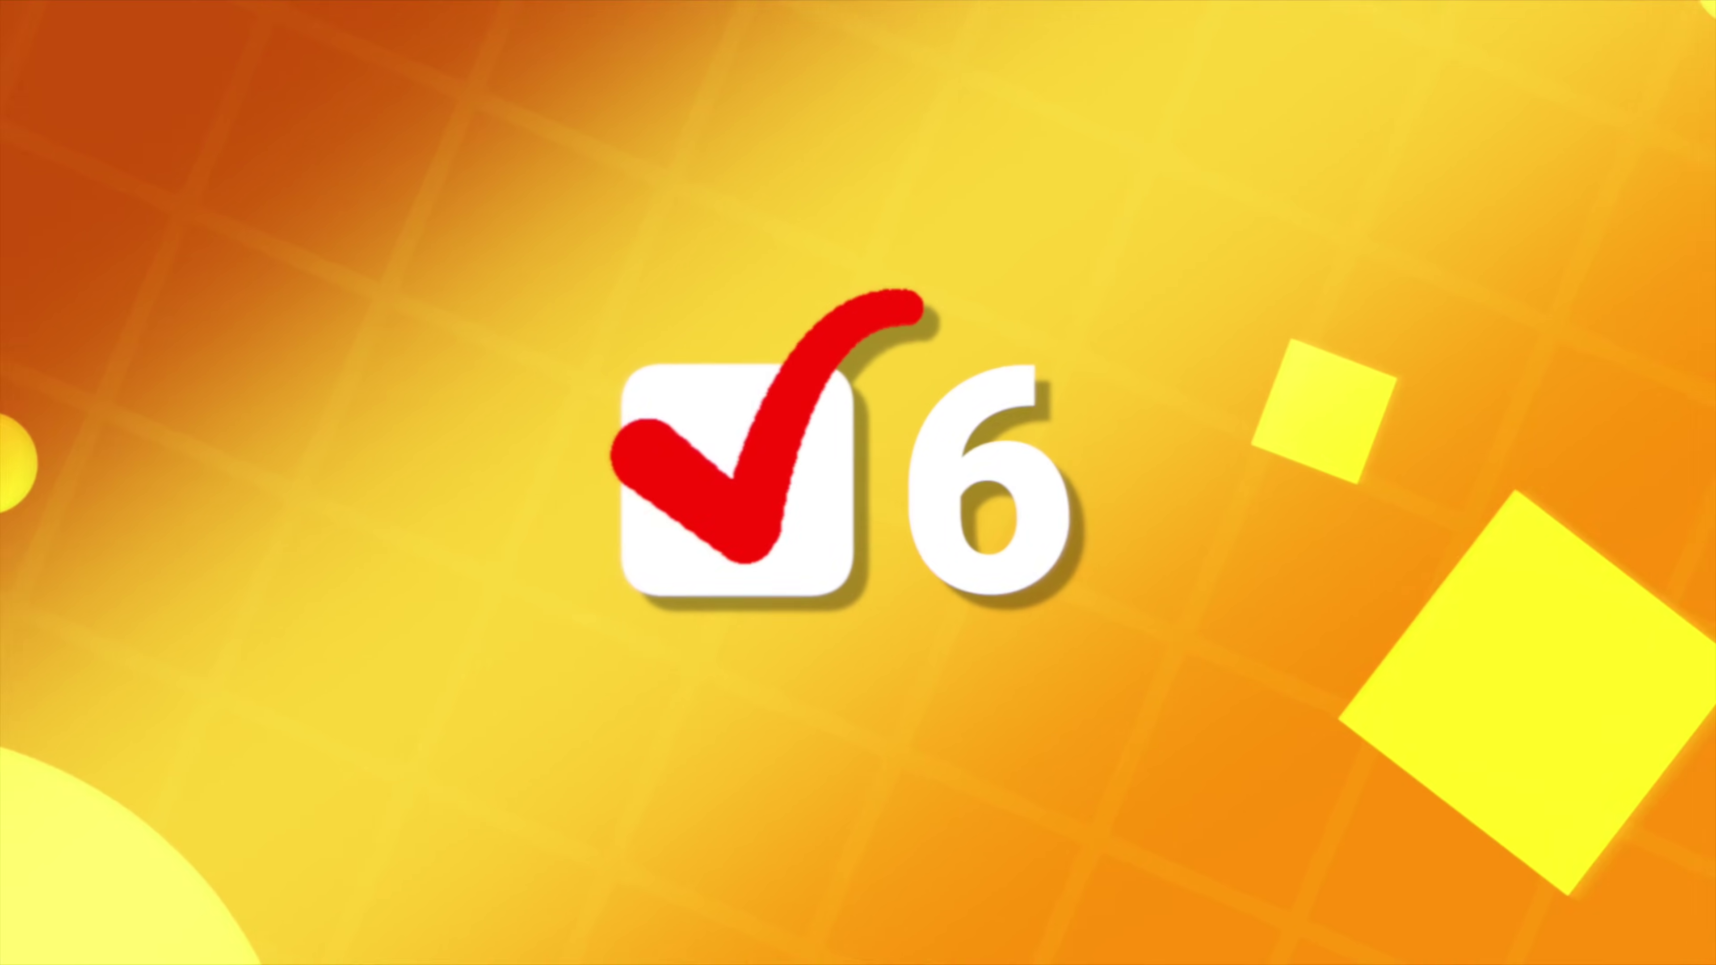
click(719, 120)
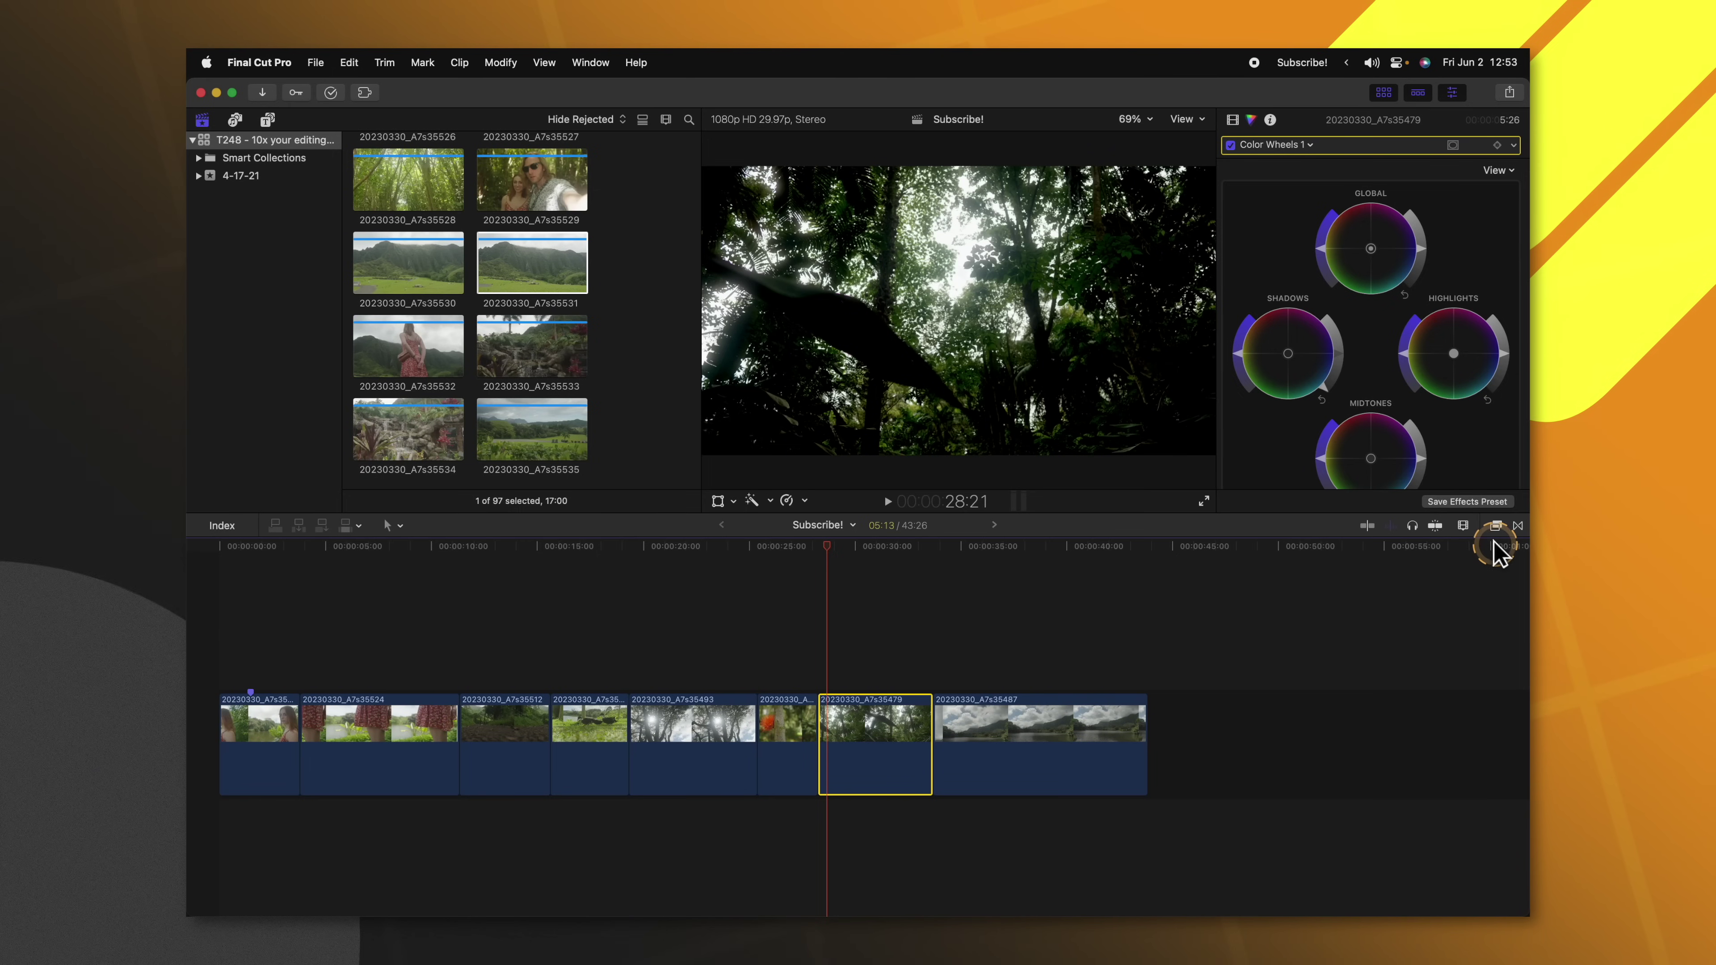
Preview Color Board in the Effects browser, then apply it to clip 20230330_A7s35479 with Option-E.
click(1495, 529)
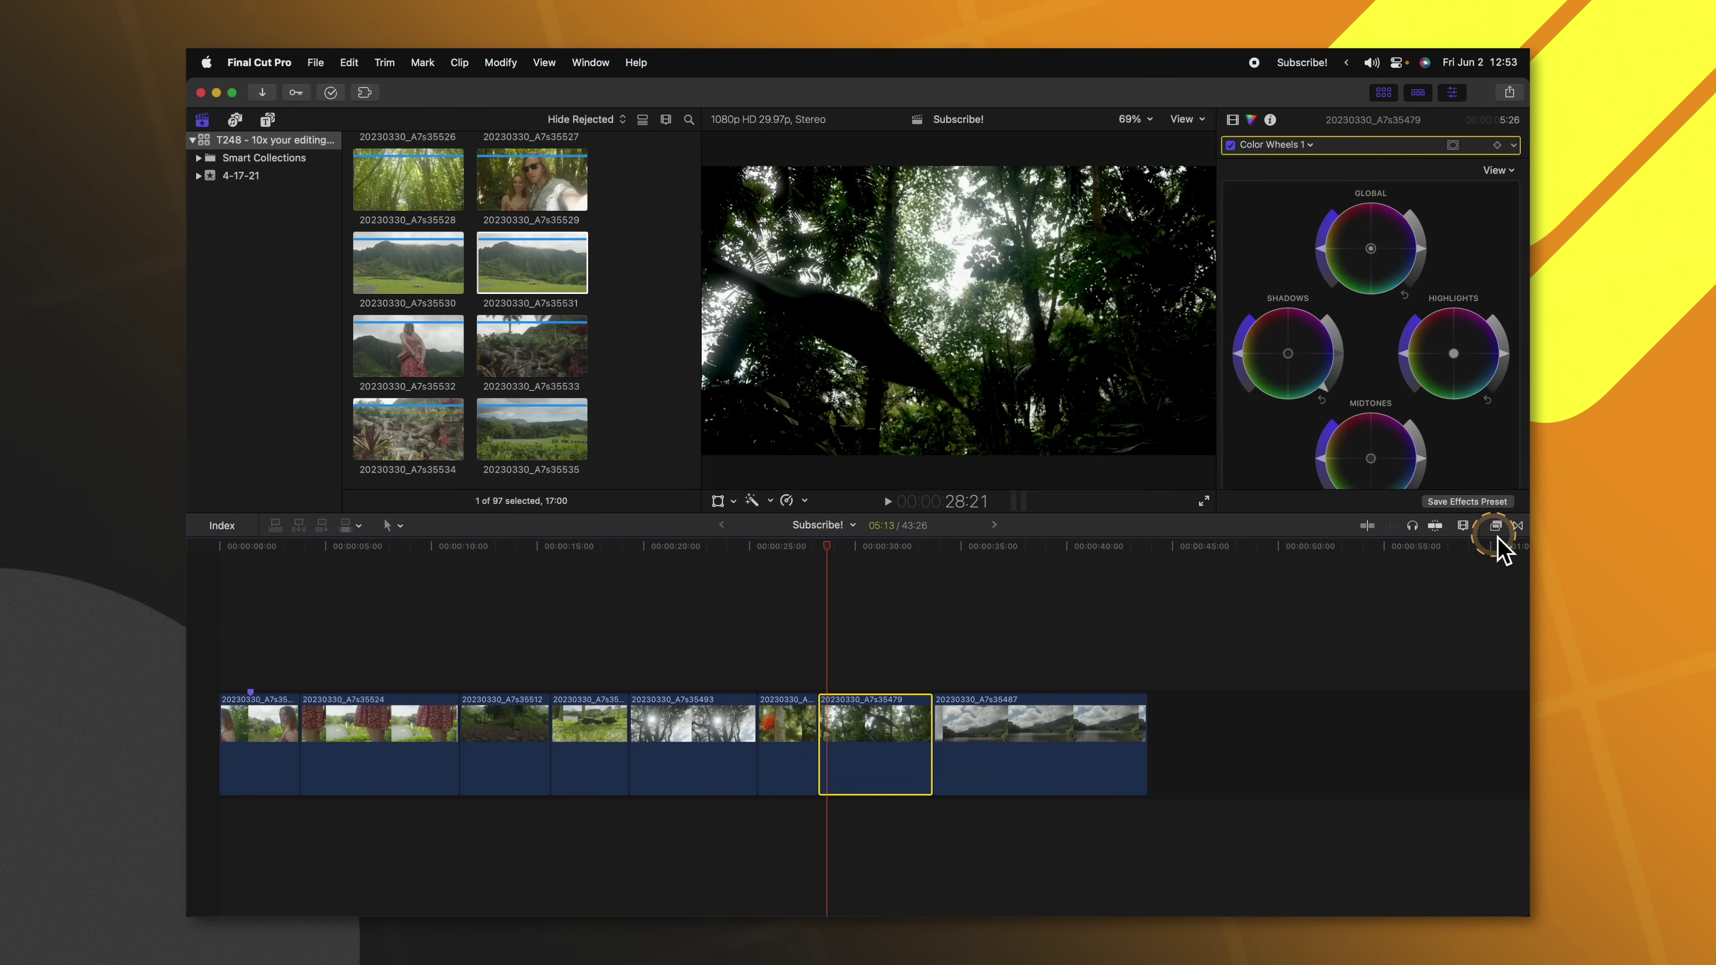
click(1413, 635)
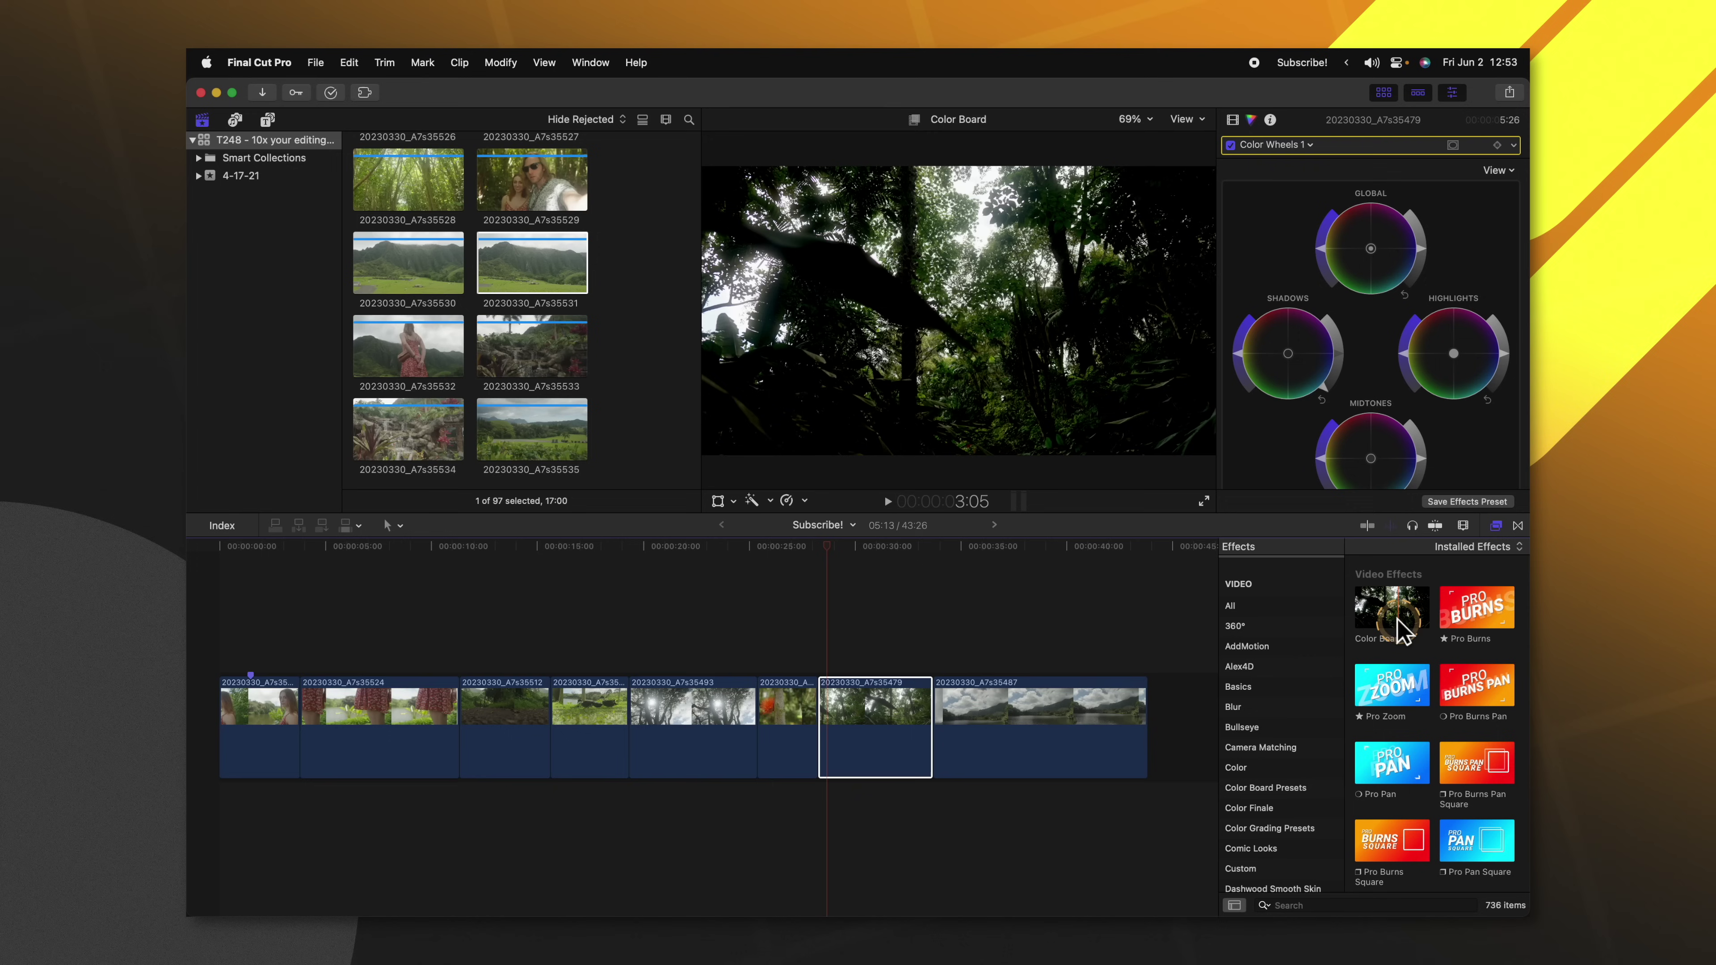
click(849, 727)
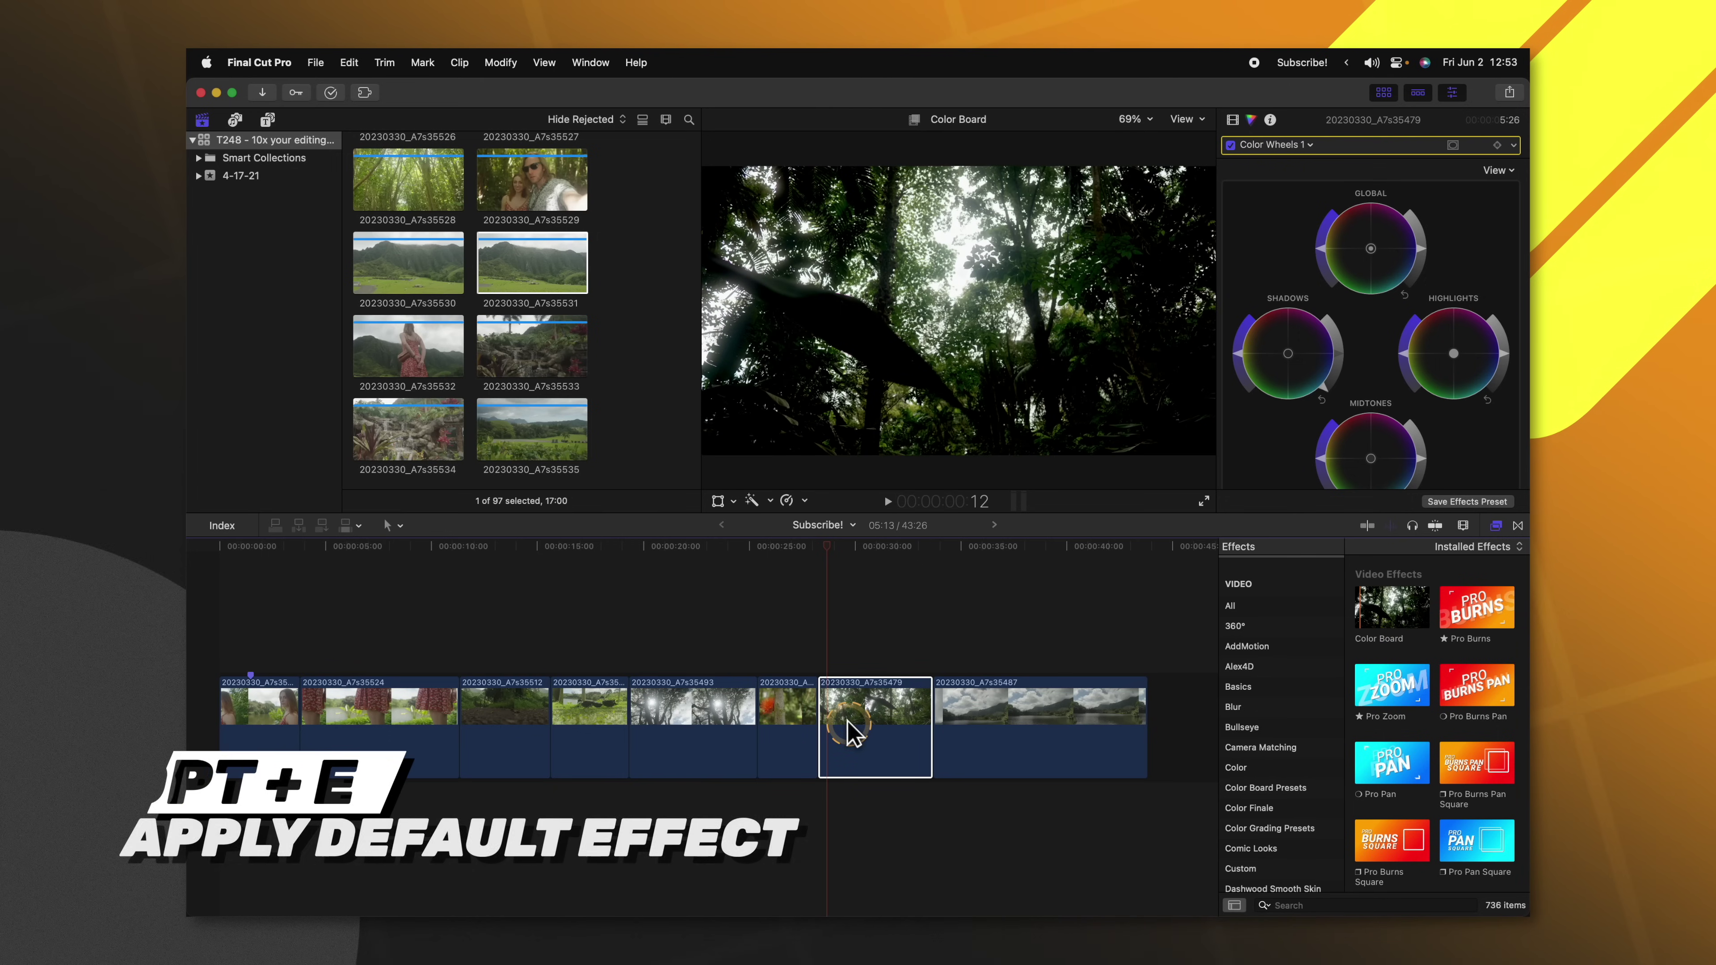
key(alt+e)
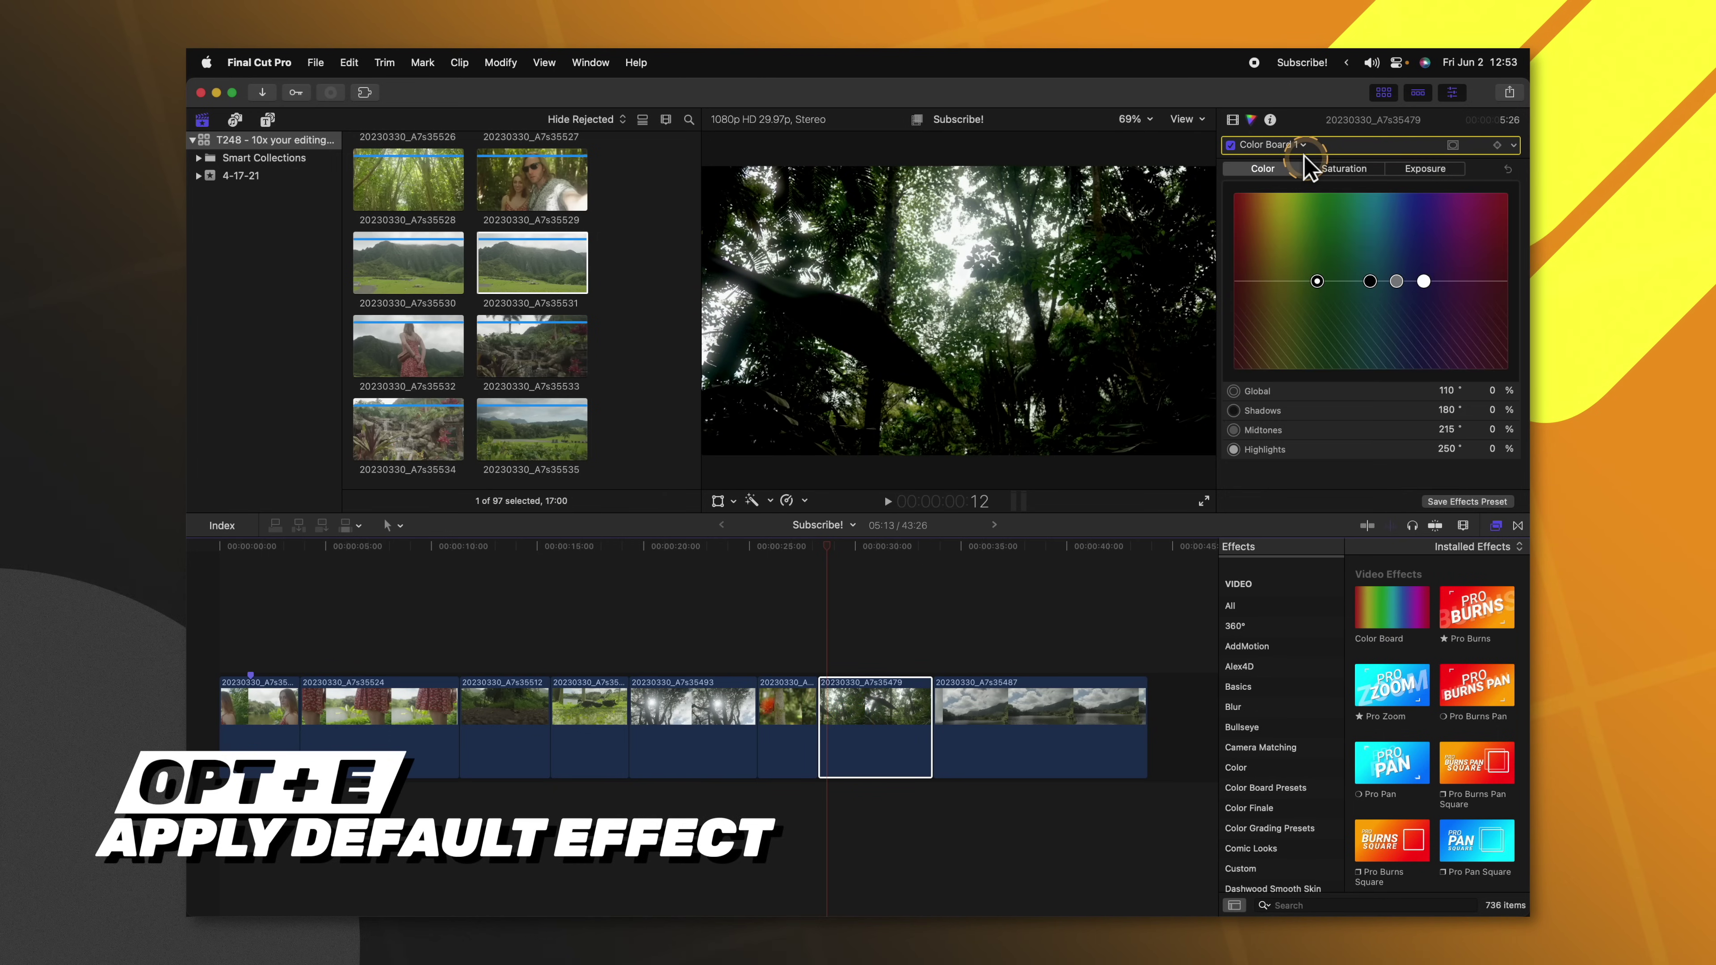
click(884, 590)
click(865, 713)
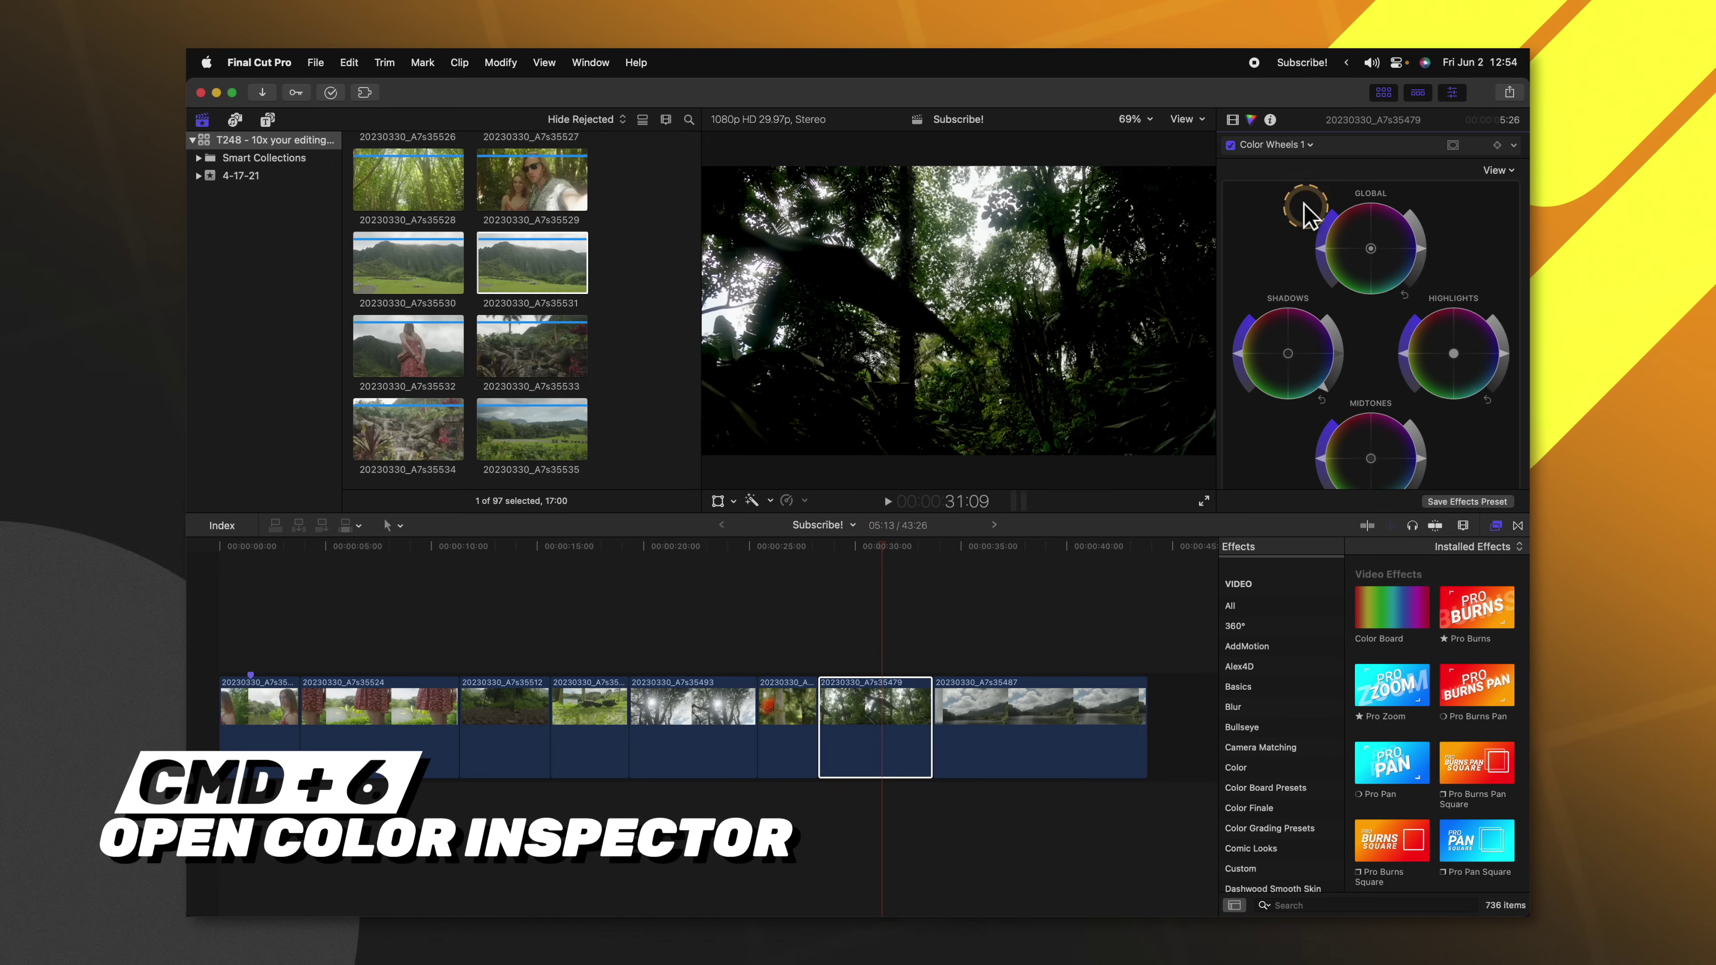
drag(1305, 213, 1333, 271)
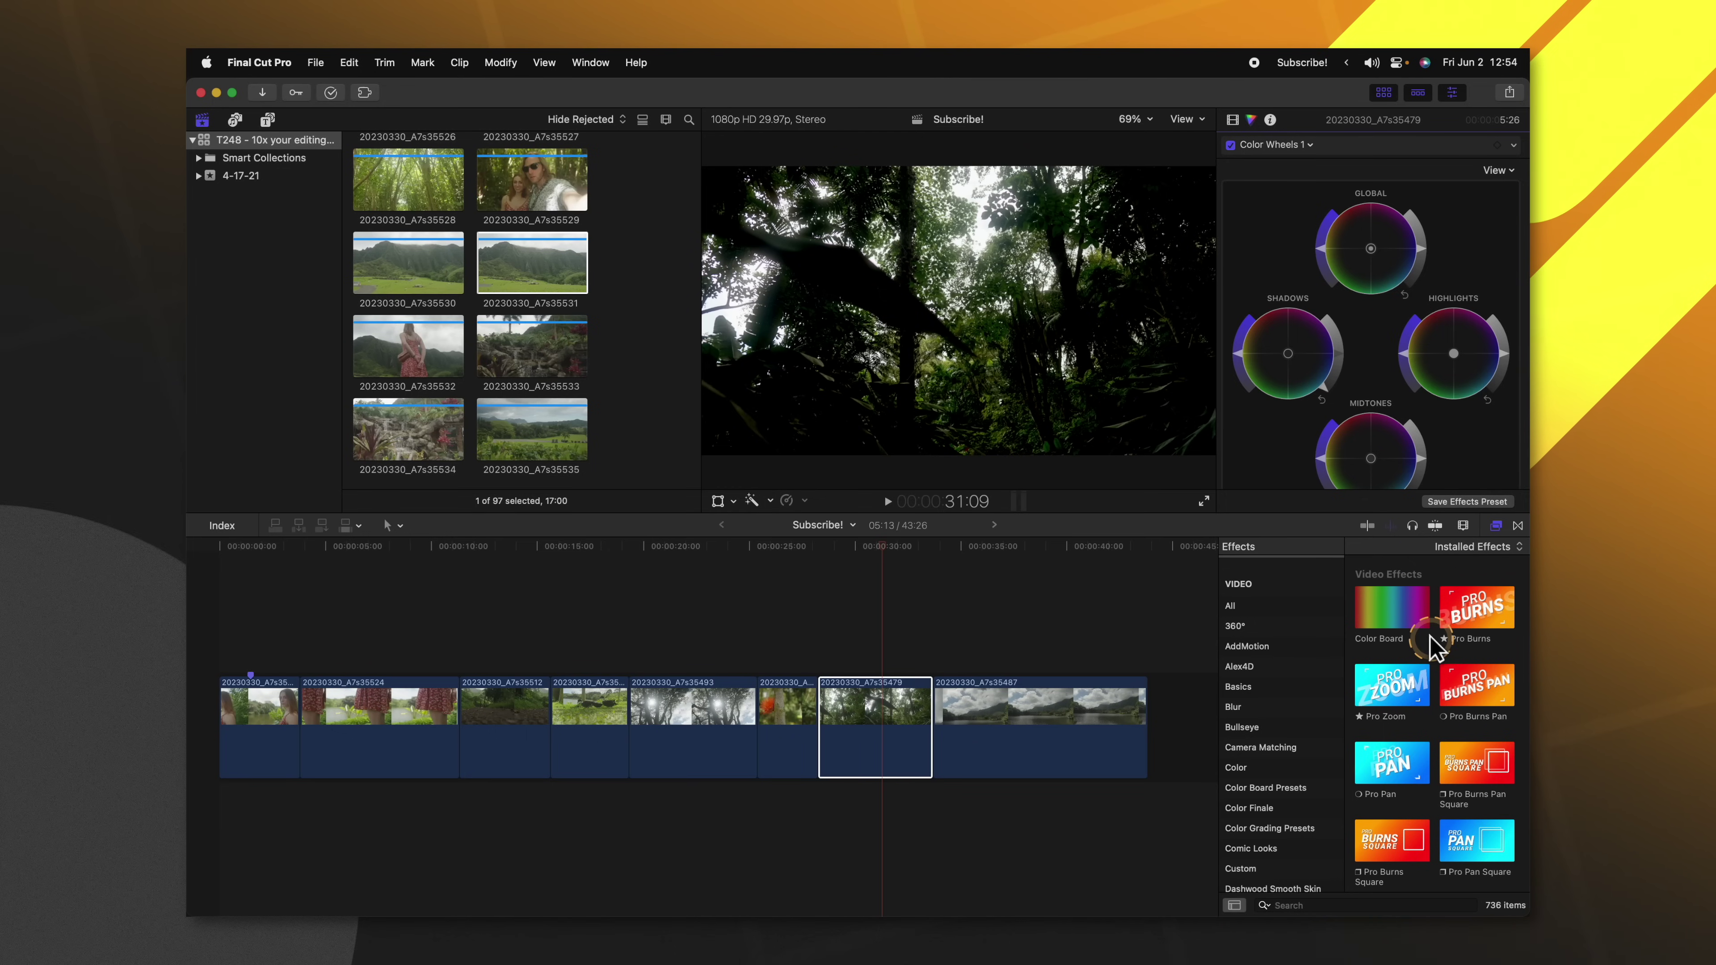
Make Pro Zoom the default video effect.
scroll(1439, 648, down, 3)
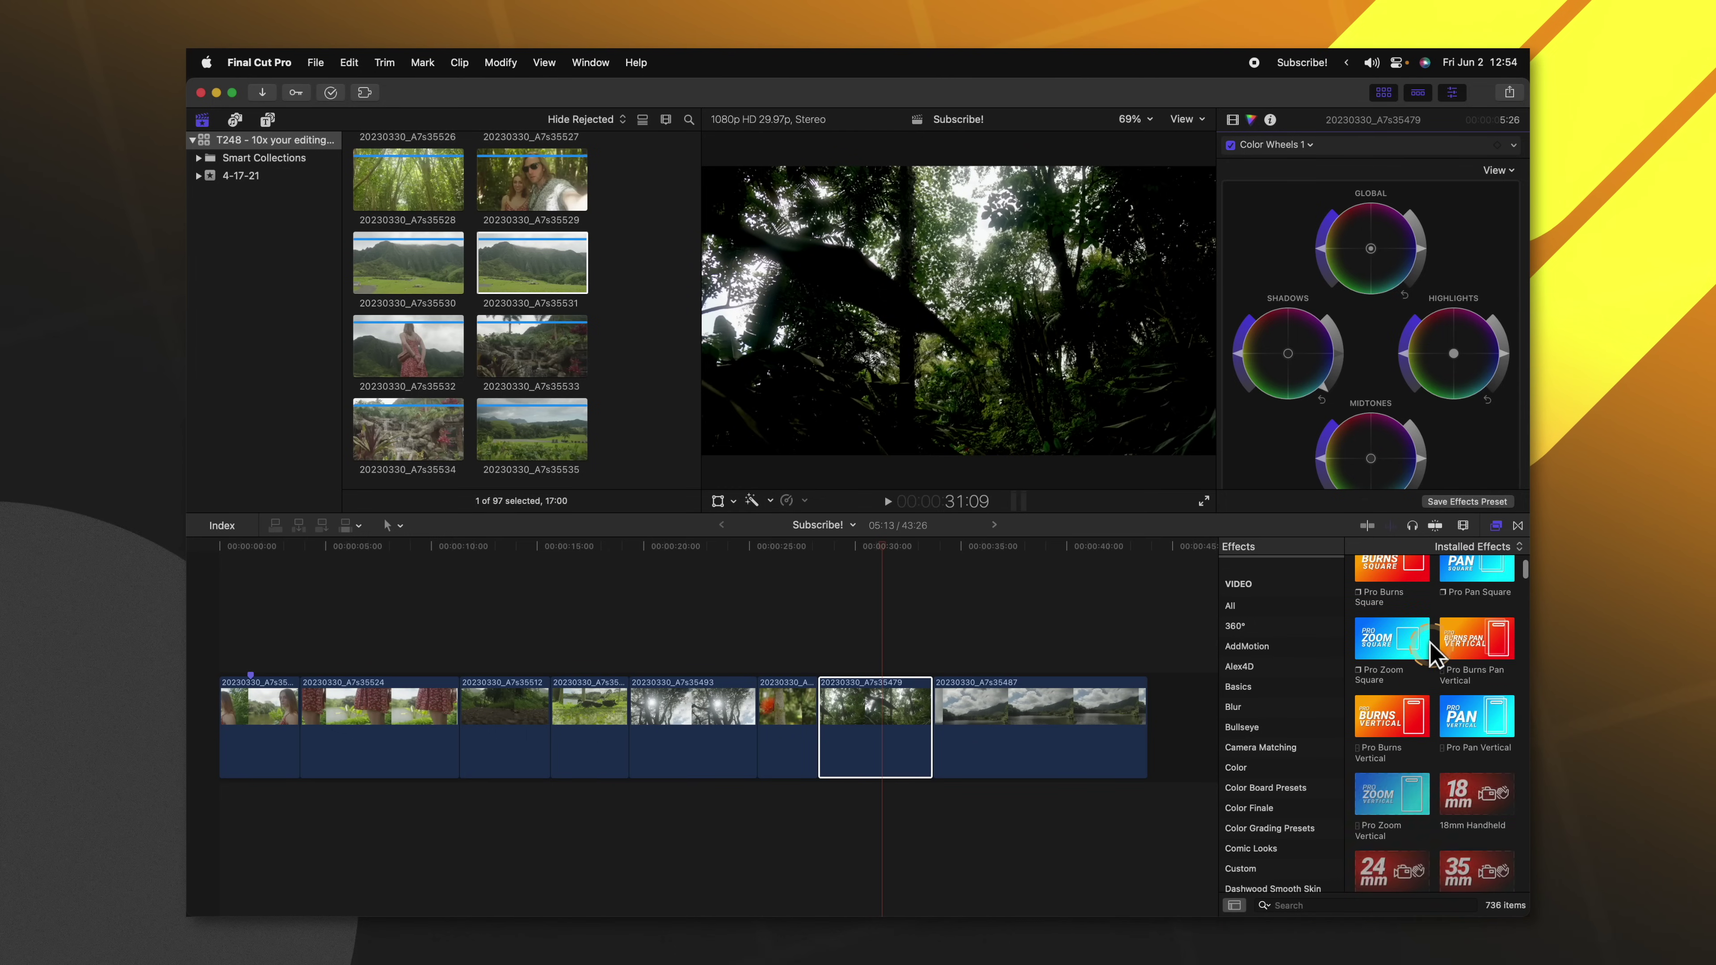
scroll(1466, 651, up, 3)
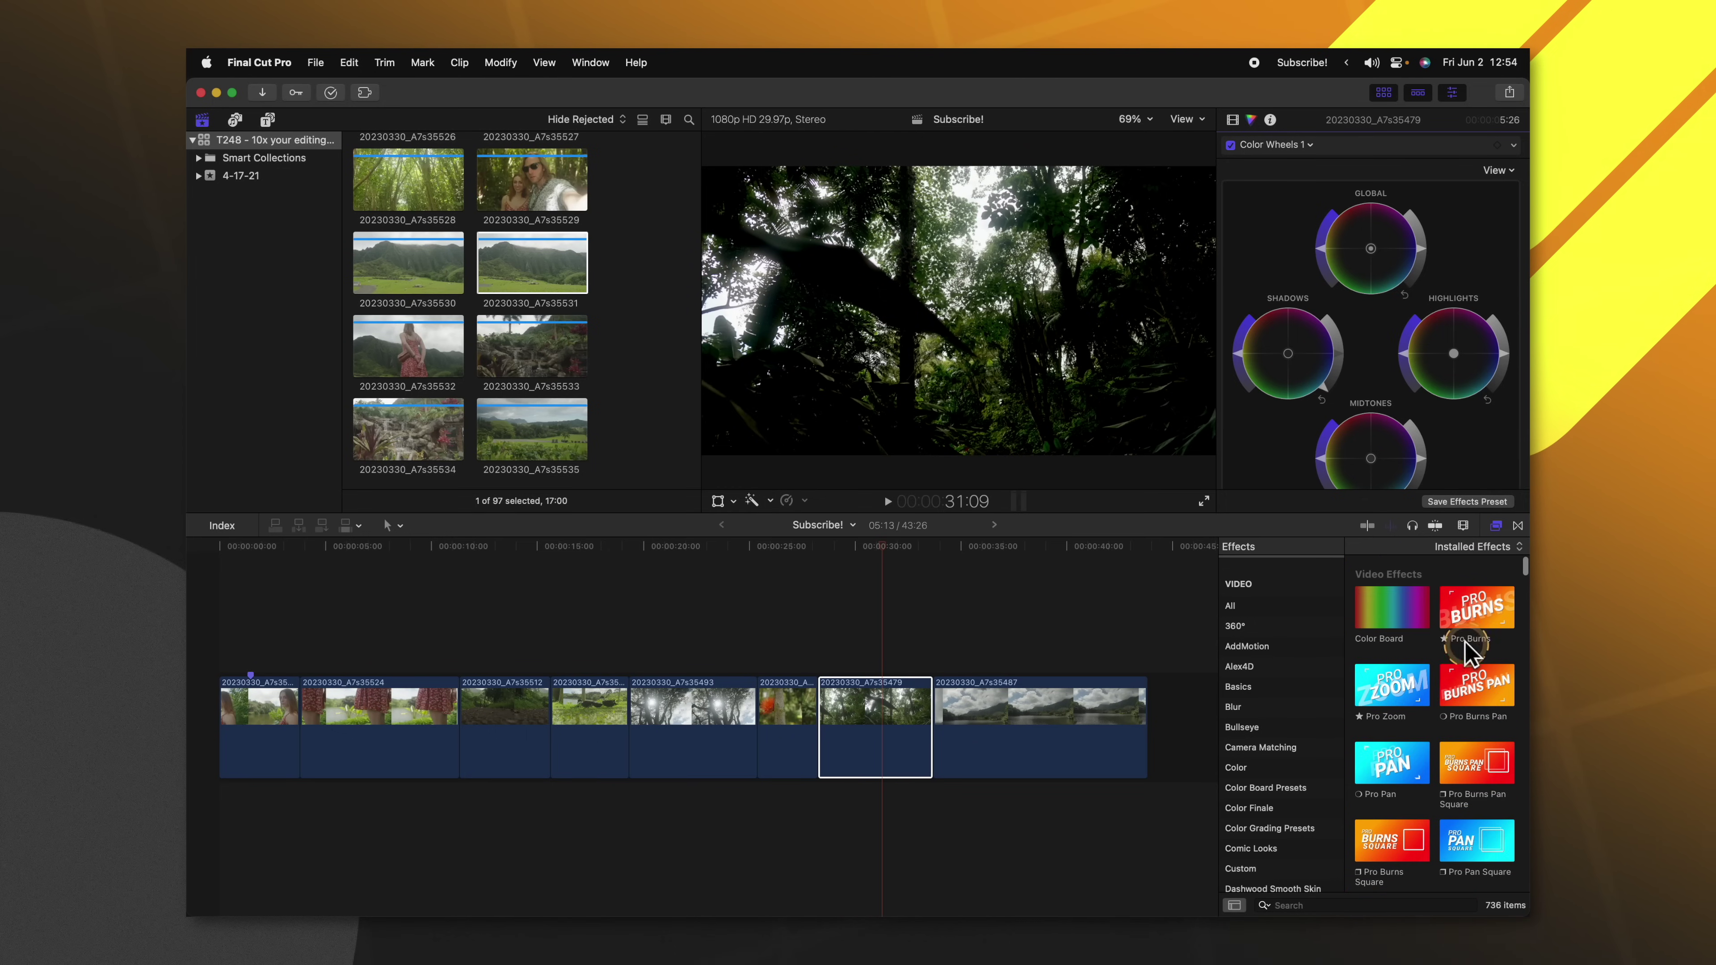
right_click(1396, 698)
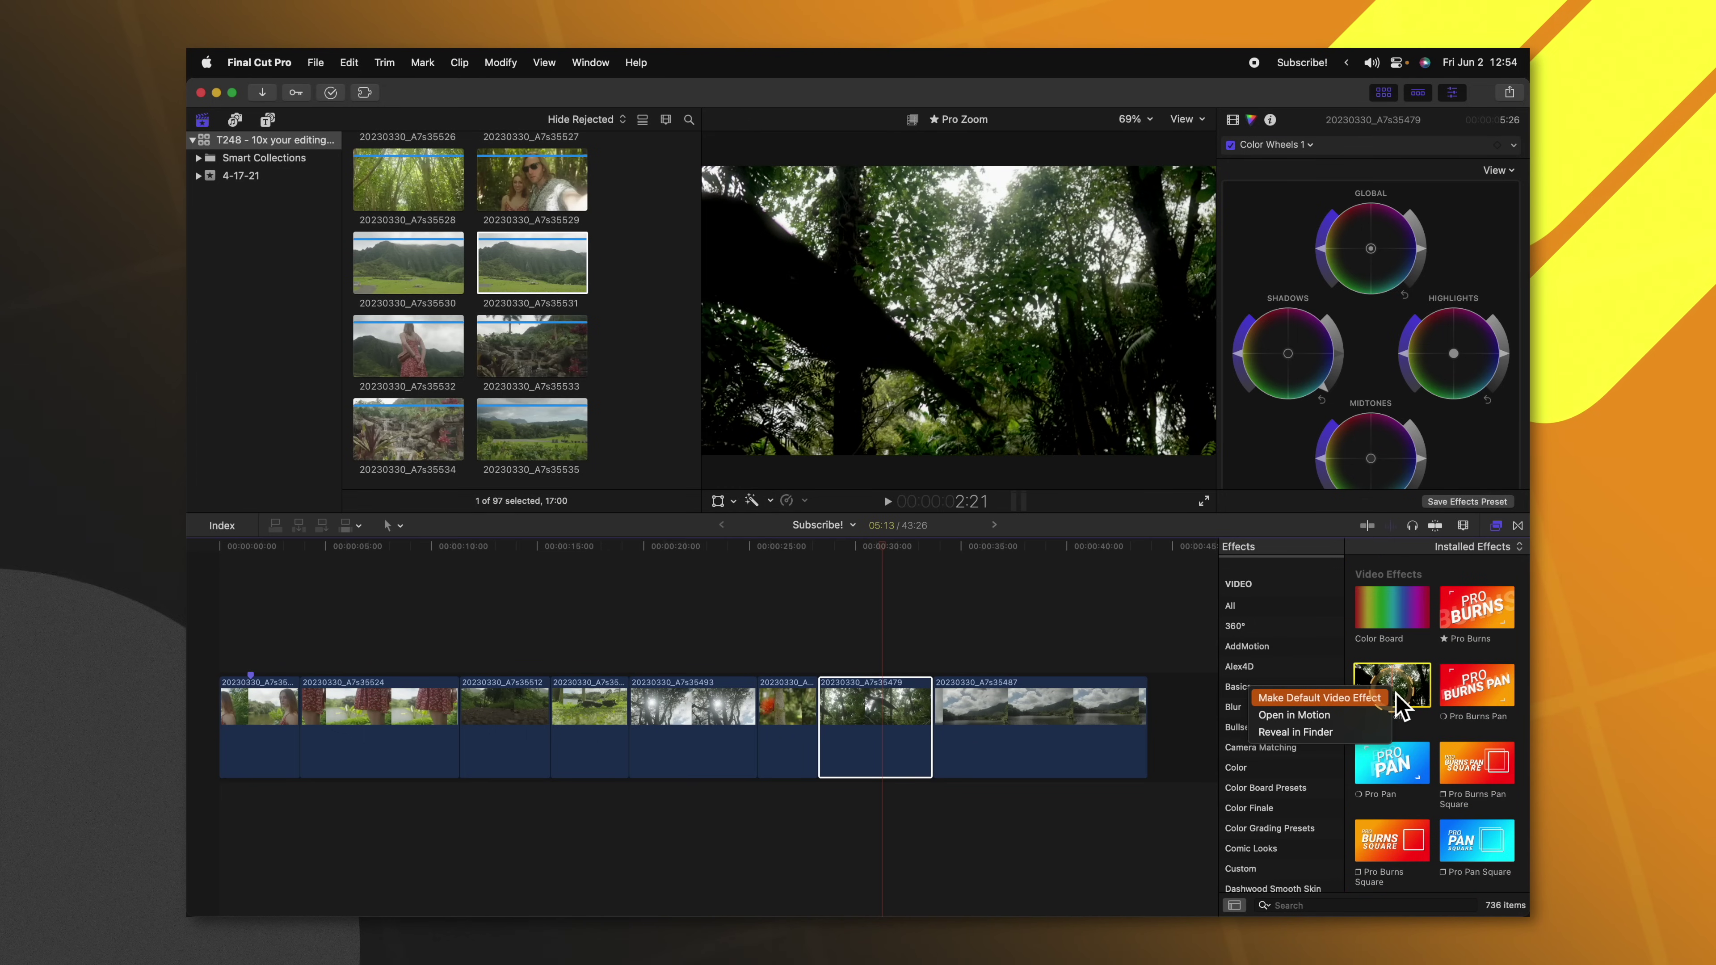
click(1378, 698)
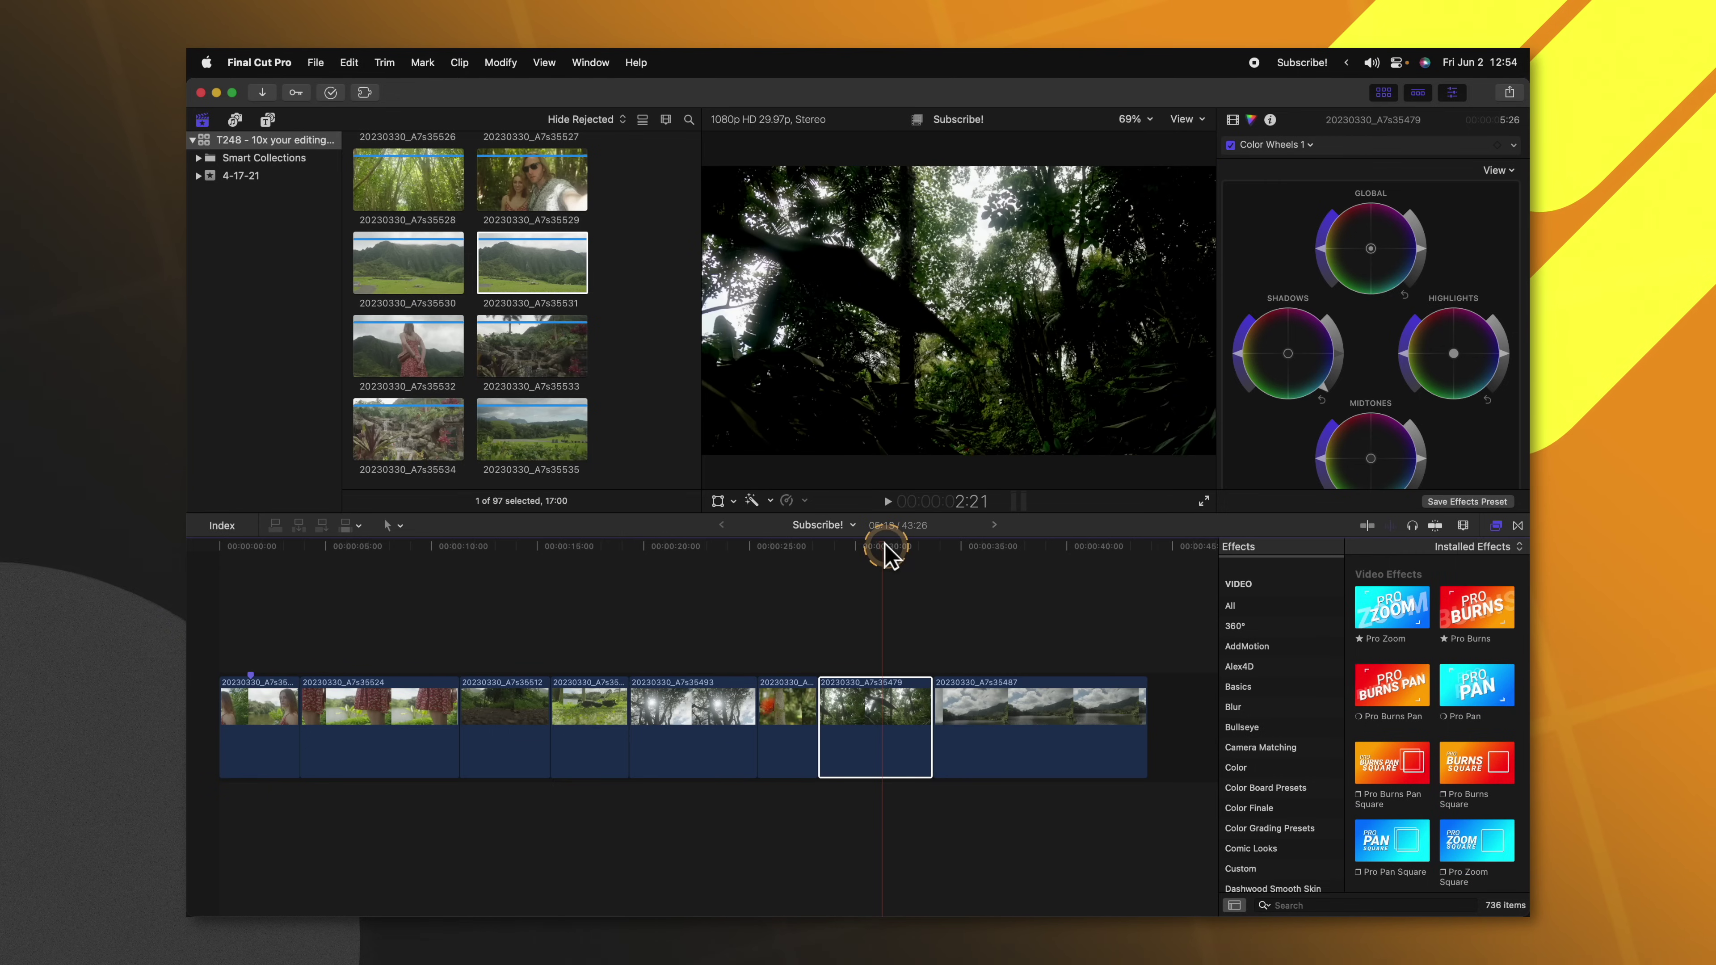
Apply the default Pro Zoom effect to the cloudy mountain clip 20230330_A7s35487 with Option+E.
drag(885, 549, 959, 562)
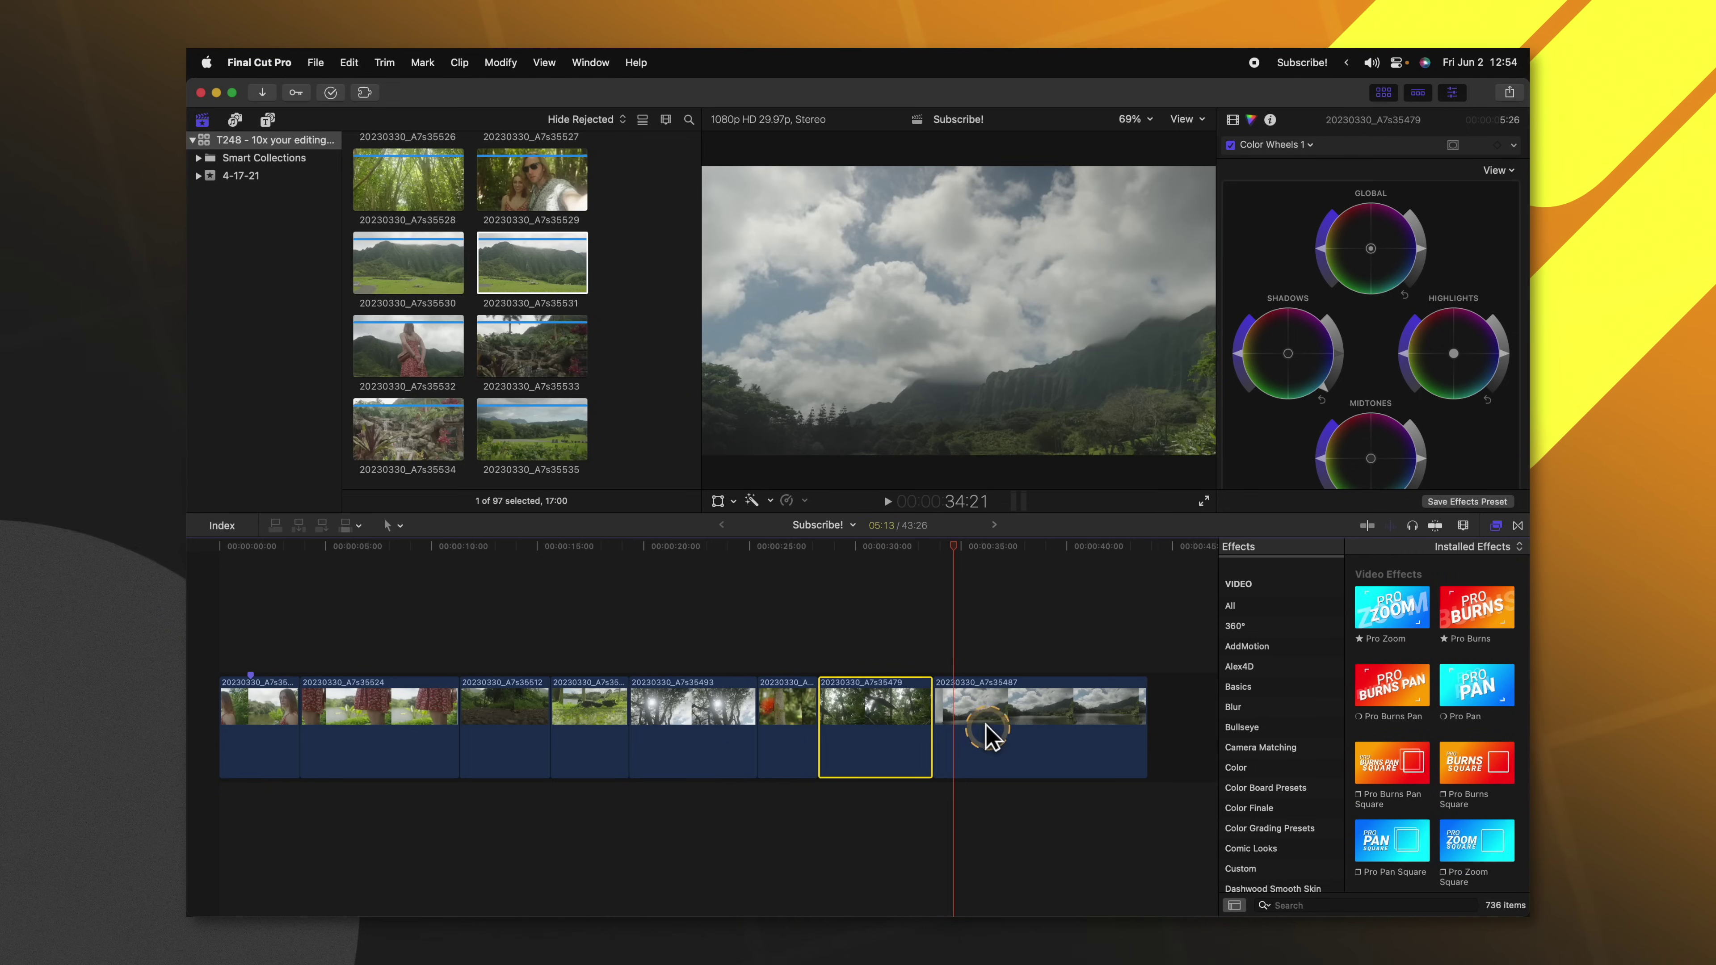
click(987, 711)
key(alt+e)
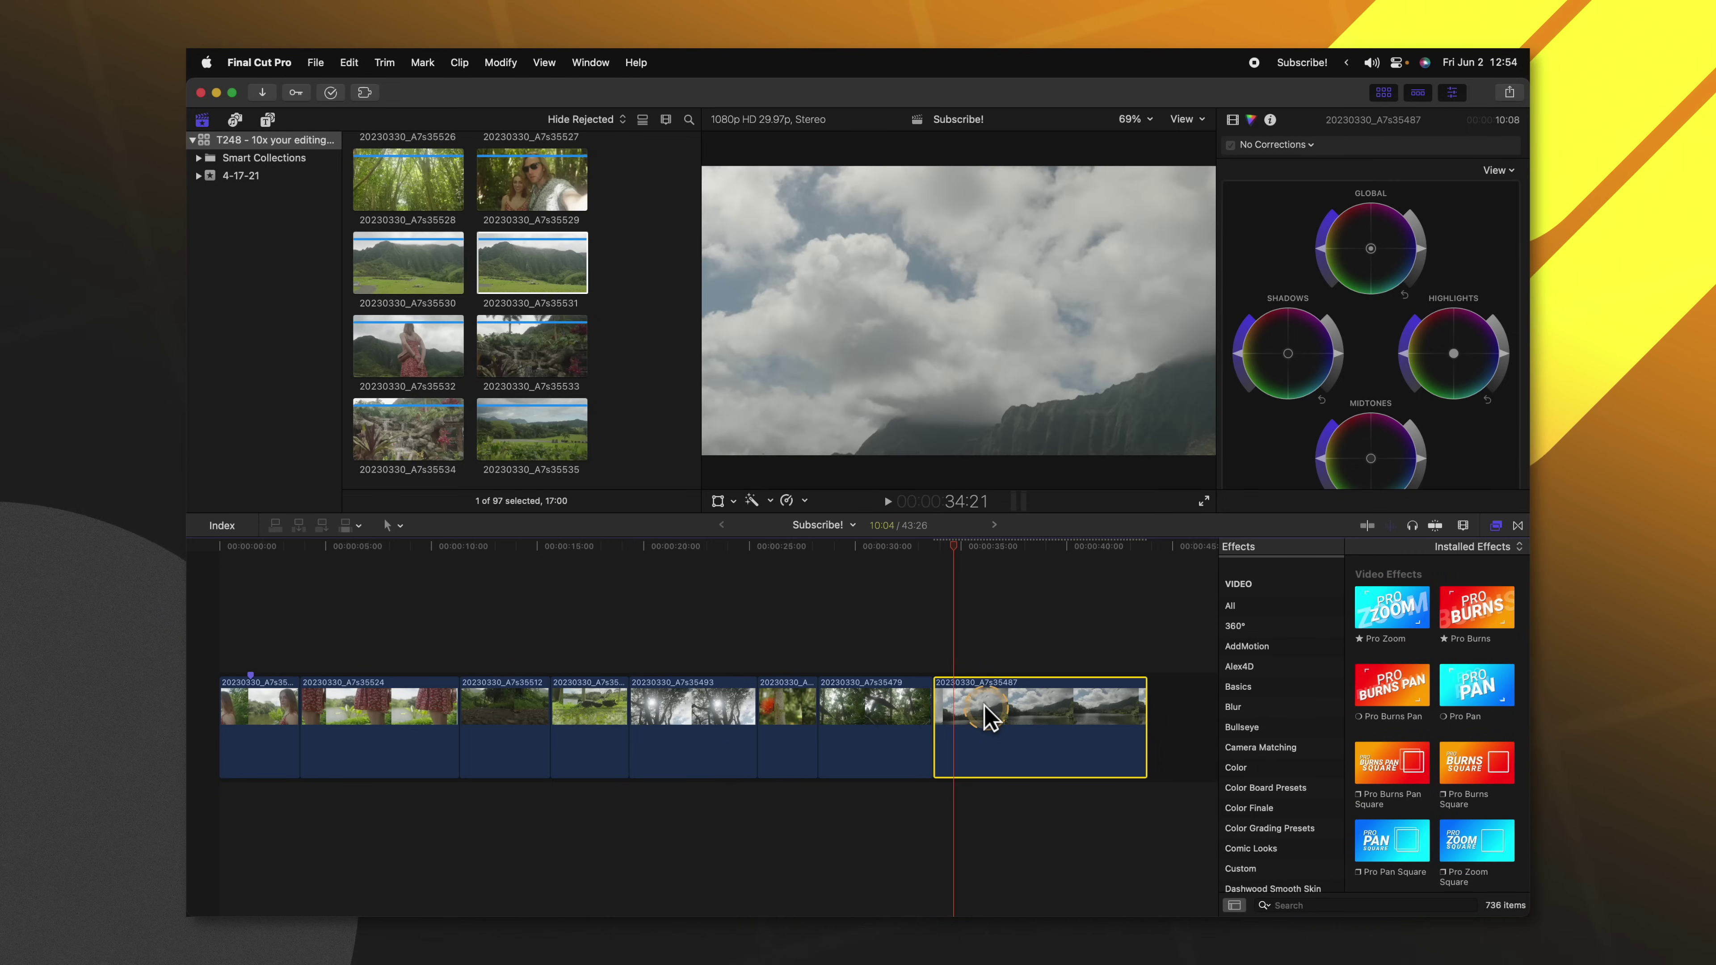
Reposition the Pro Zoom frame in the viewer, then scrub the clip to preview the zoom.
click(1245, 127)
click(1231, 90)
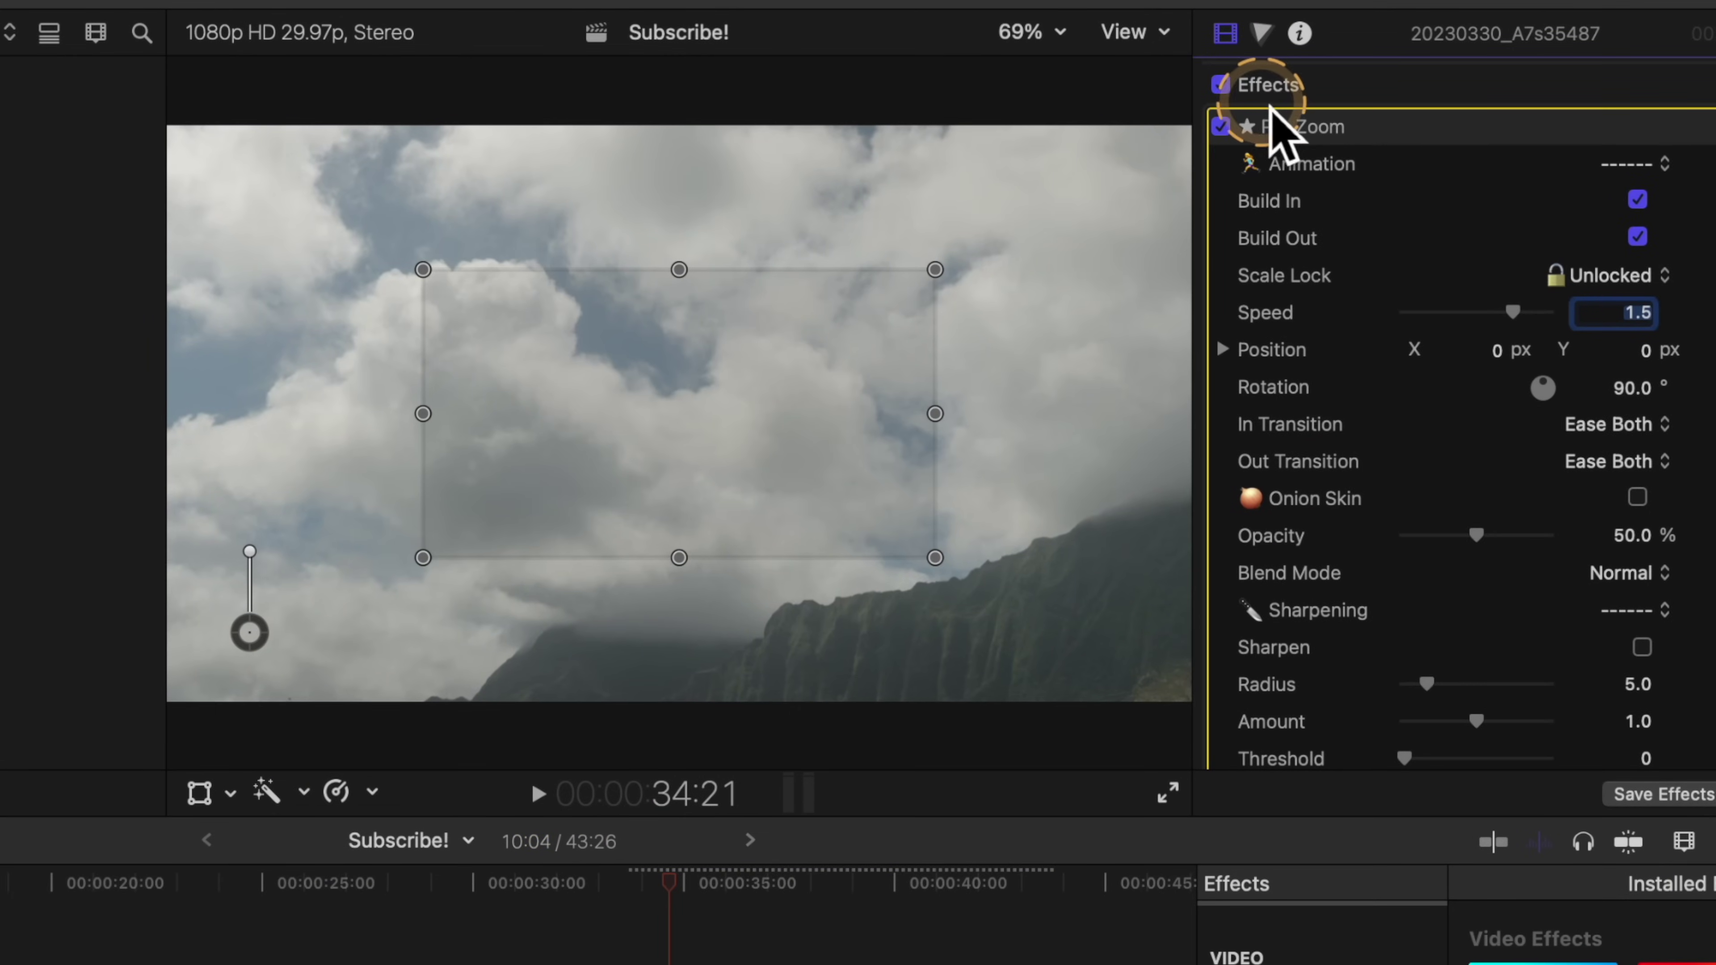
drag(953, 301, 1044, 421)
drag(949, 519, 950, 439)
drag(891, 548, 755, 673)
drag(676, 873, 763, 853)
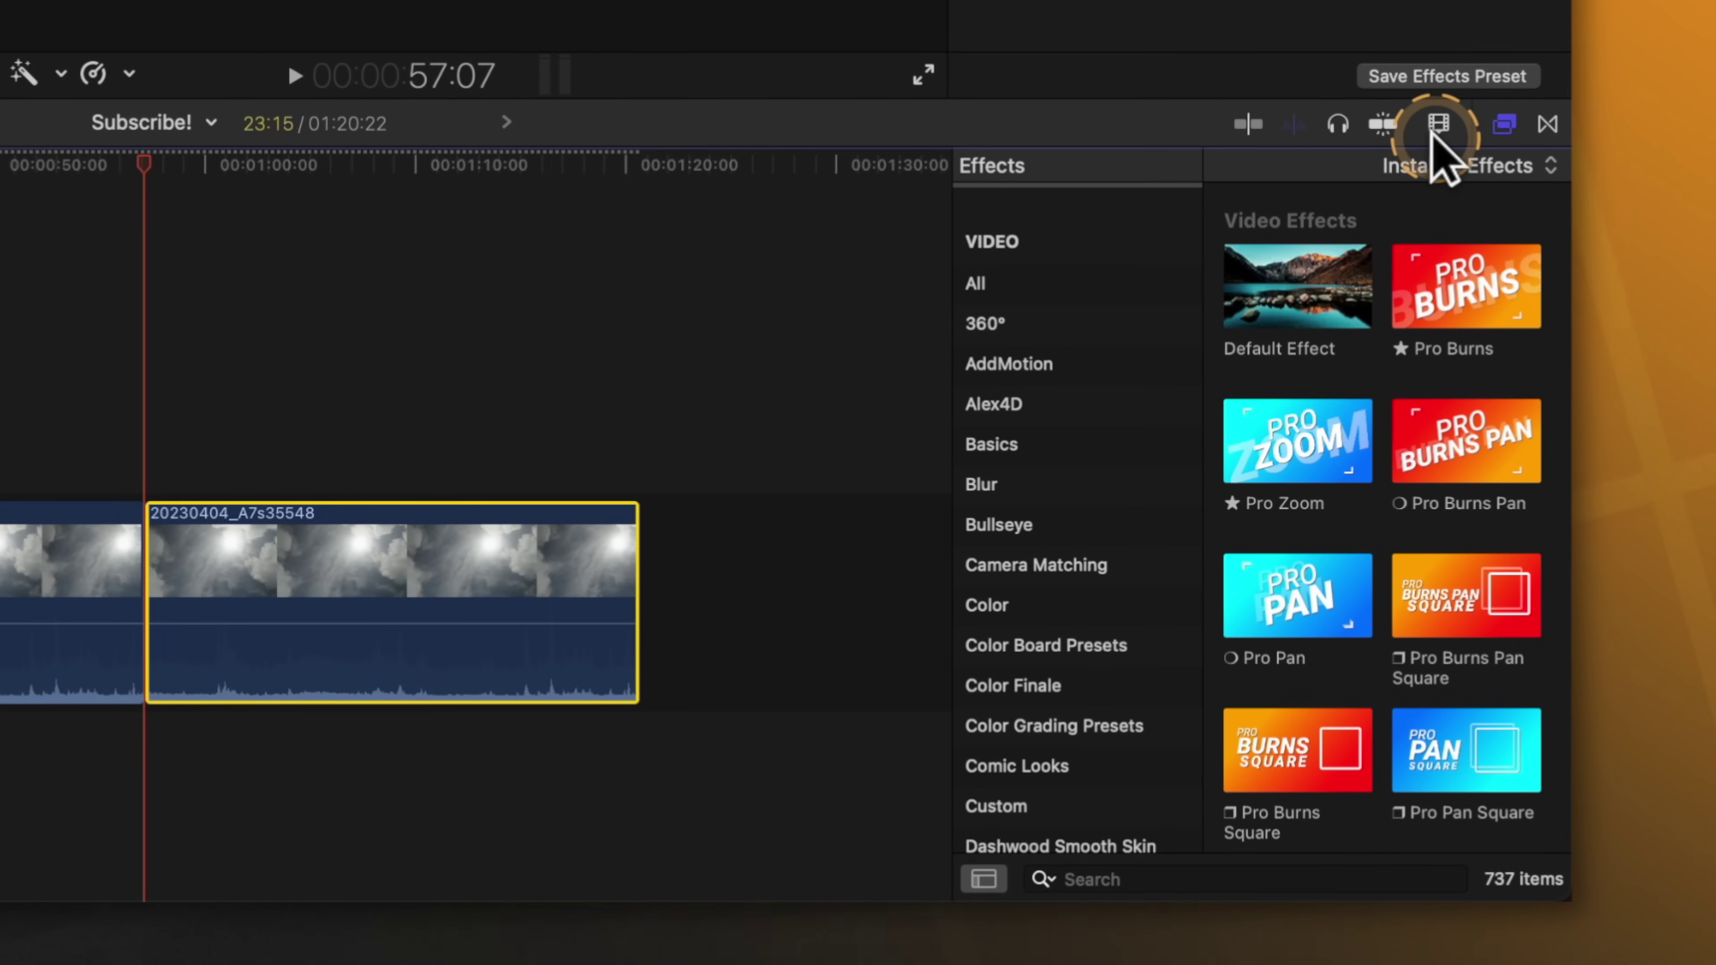
Turn on Duplicate Ranges in Clip Appearance and delete the duplicated range from sky clip 20230404_A7s35548.
click(1438, 128)
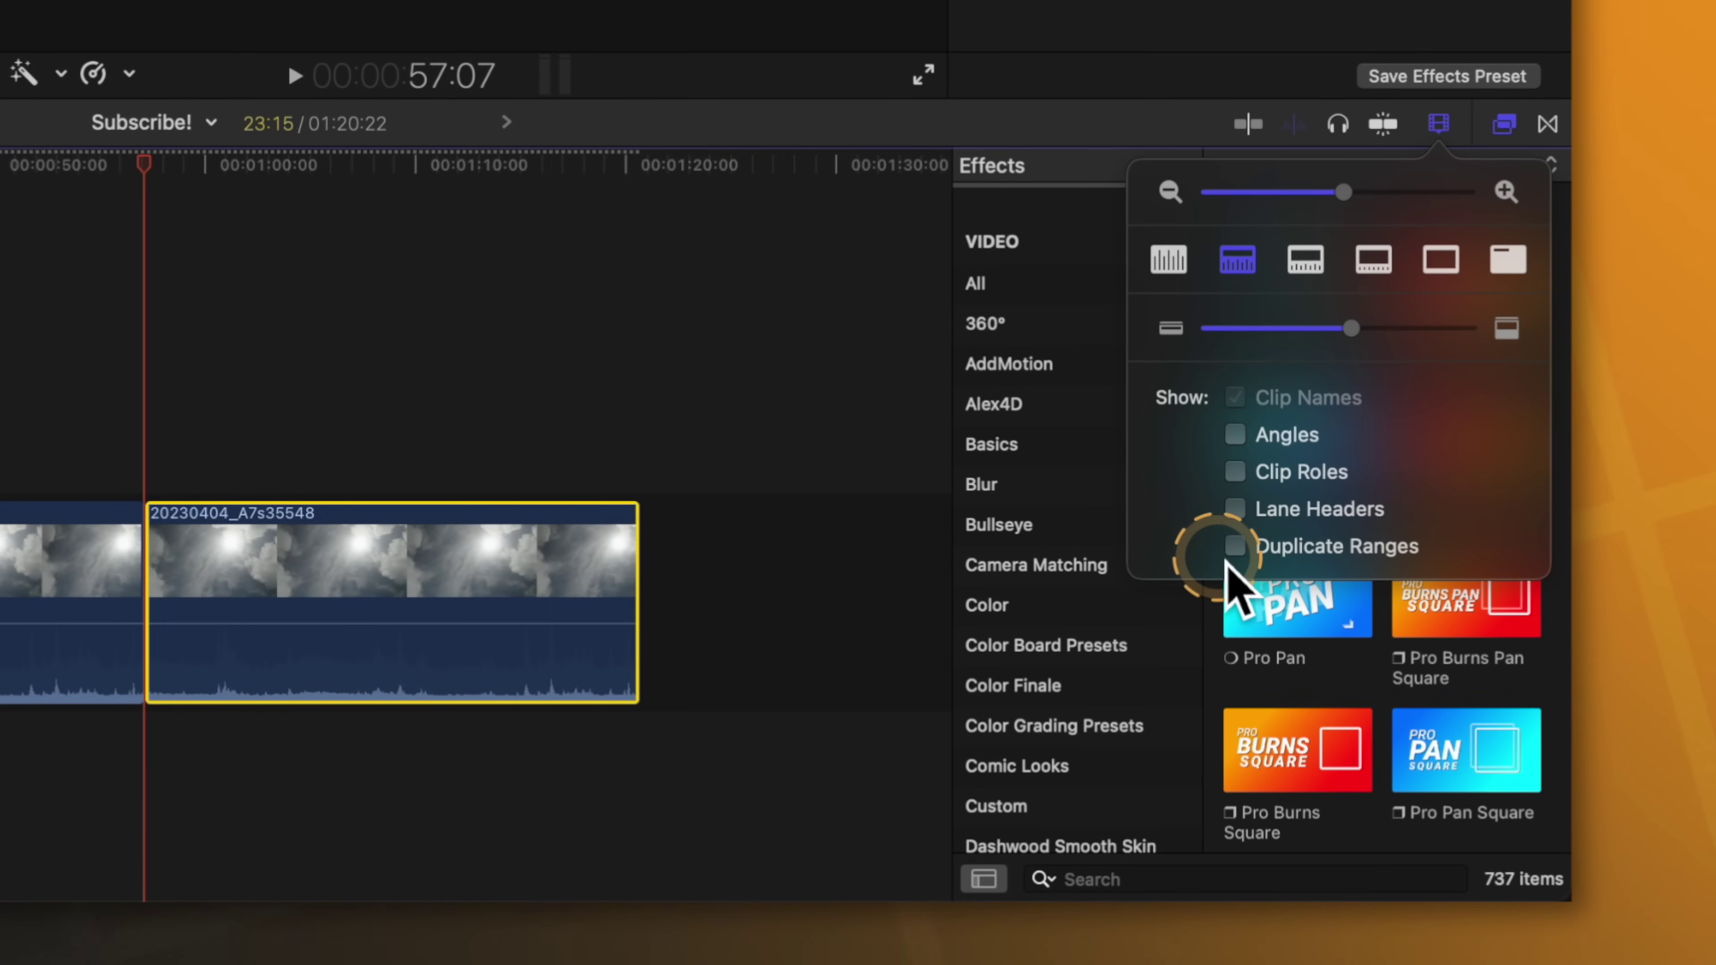
click(297, 439)
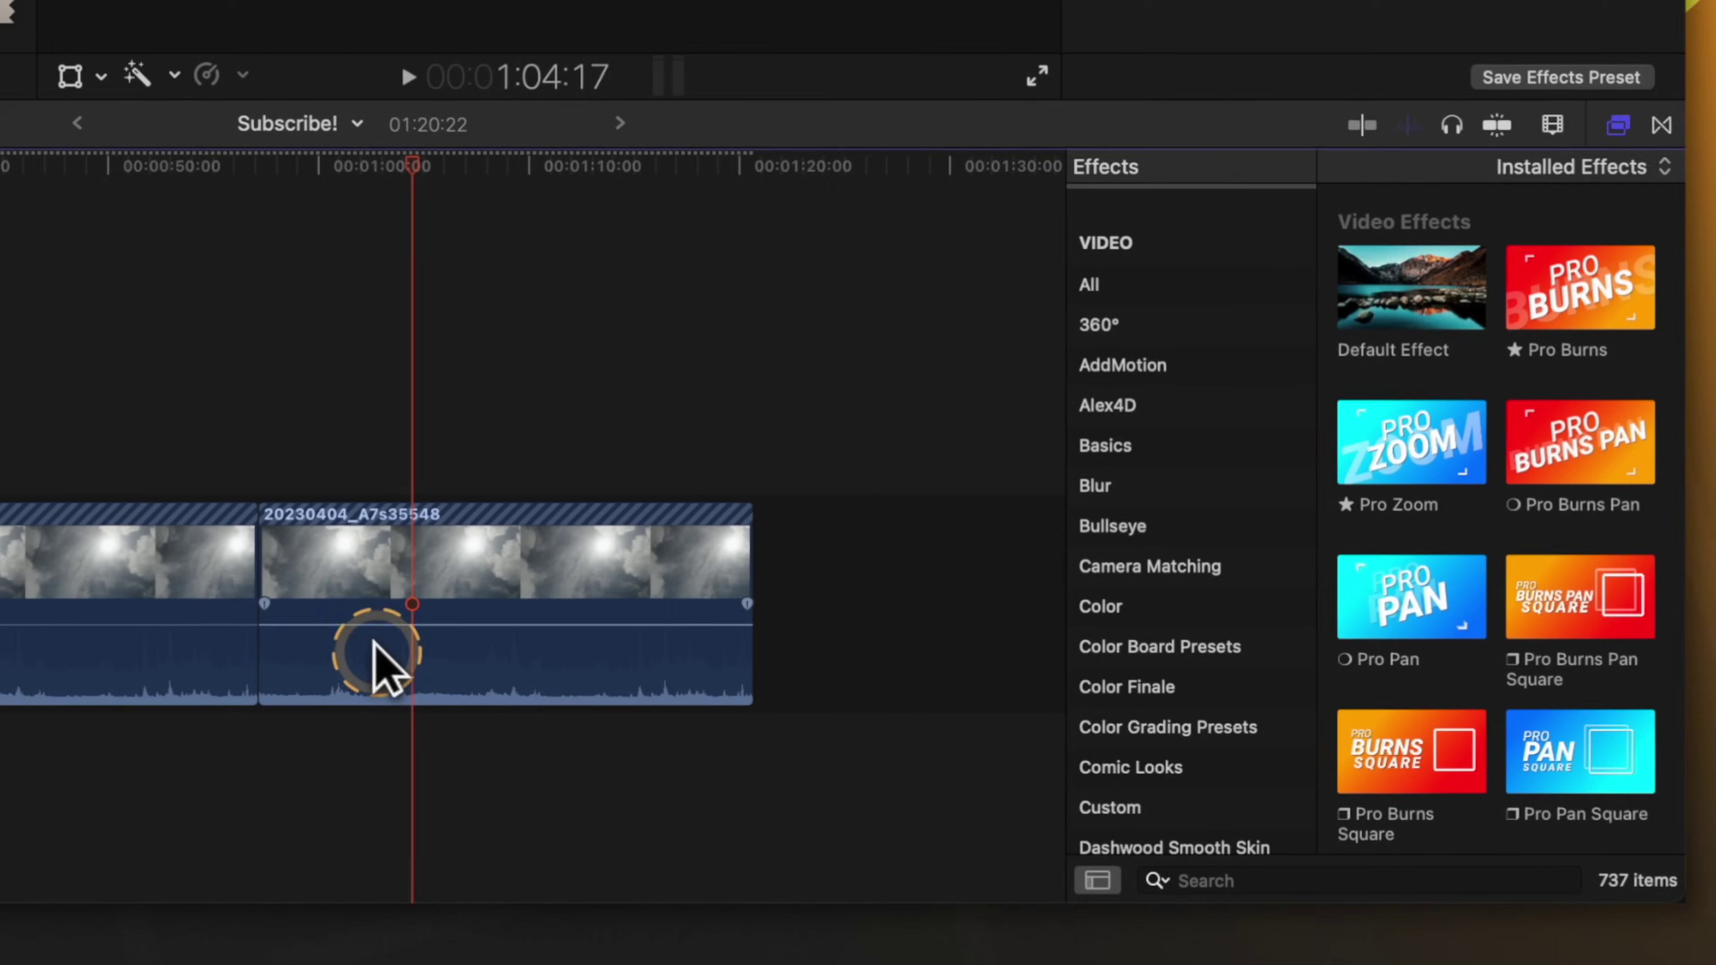
click(581, 585)
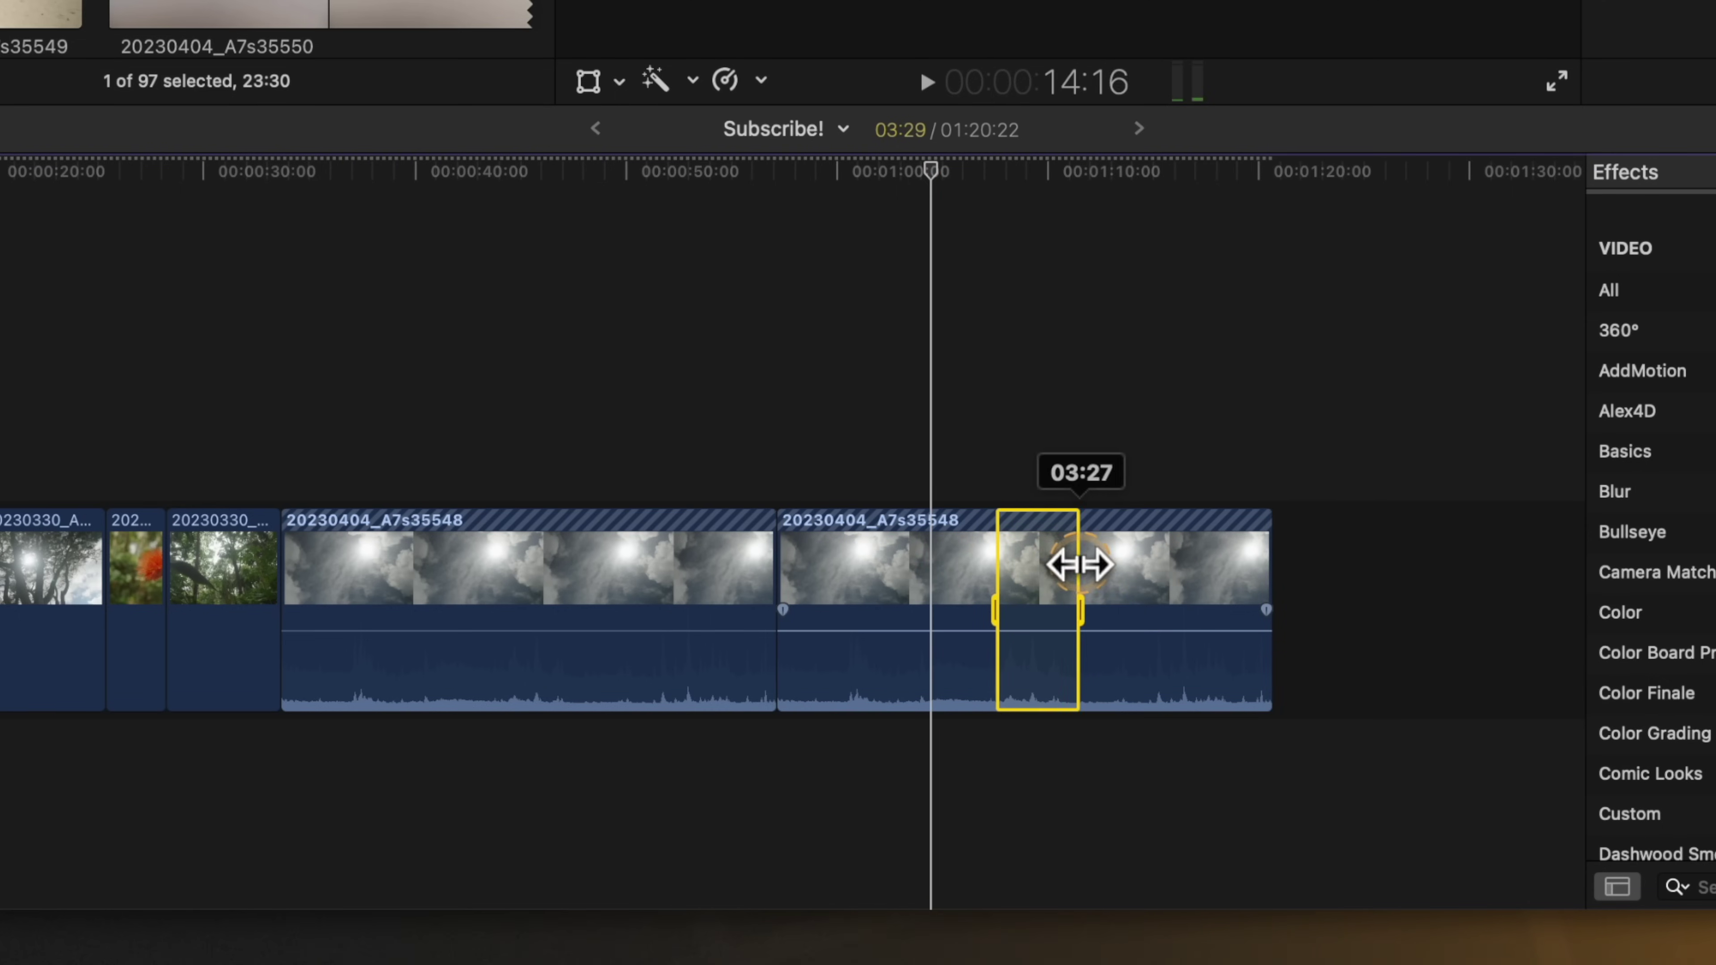
key(Delete)
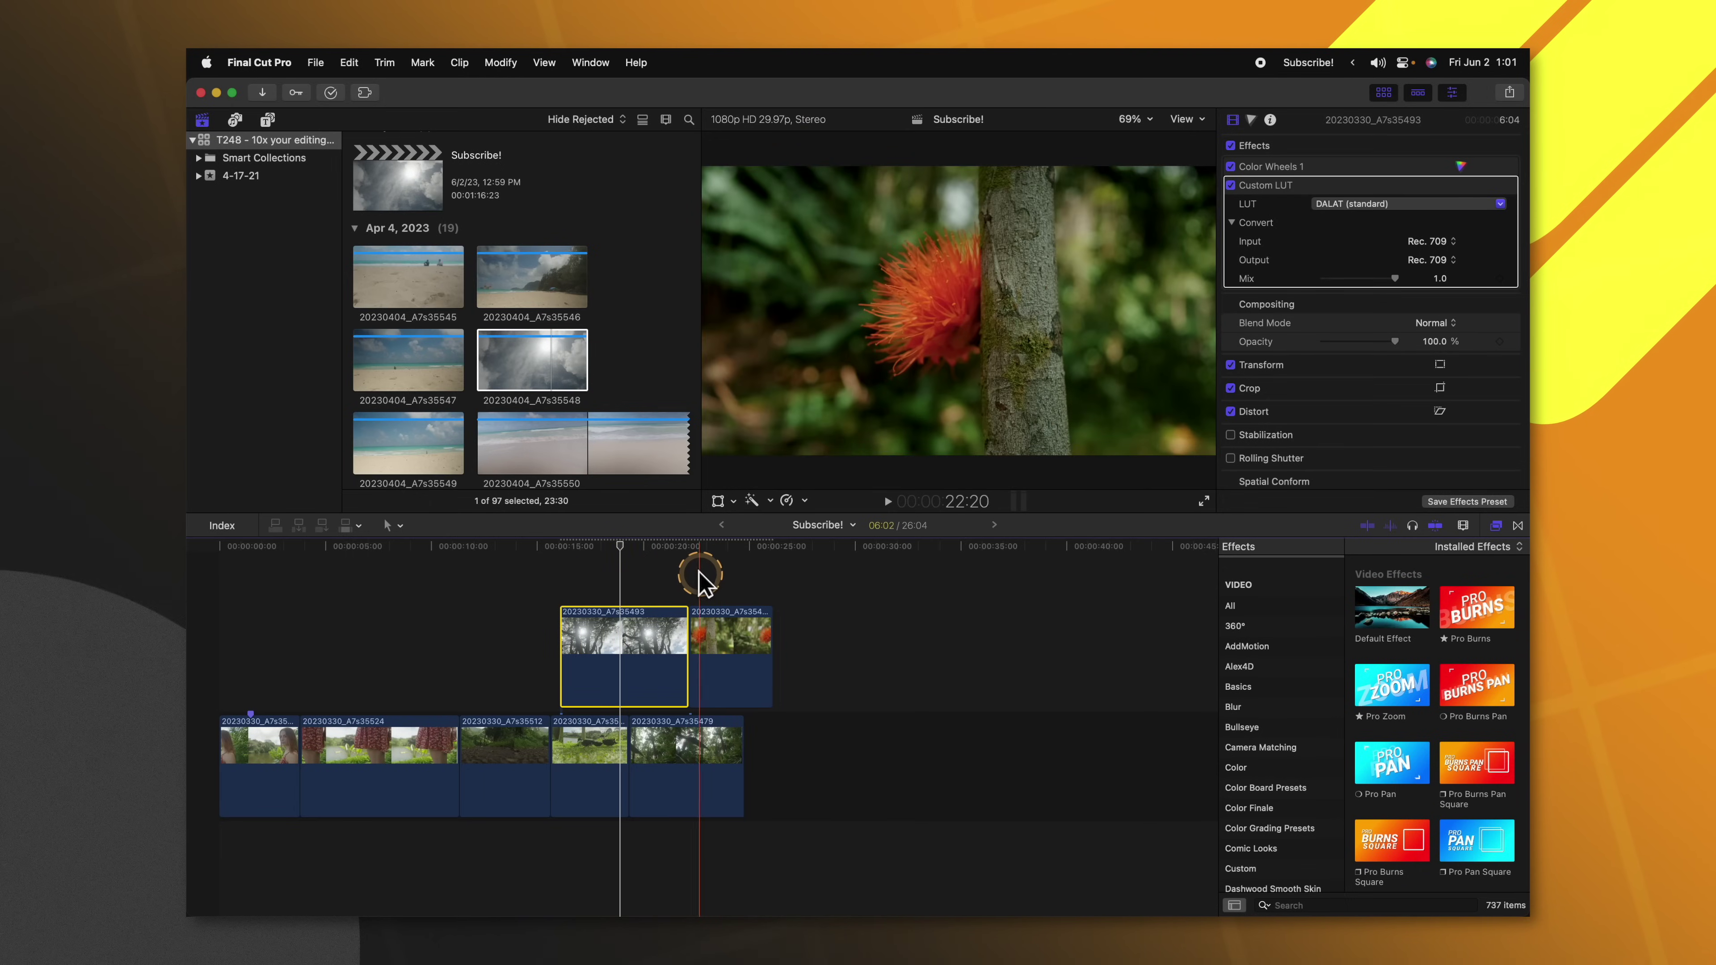
Deselect the upper timeline clip so browser clip 20230404_A7s35548 can be viewed.
click(660, 575)
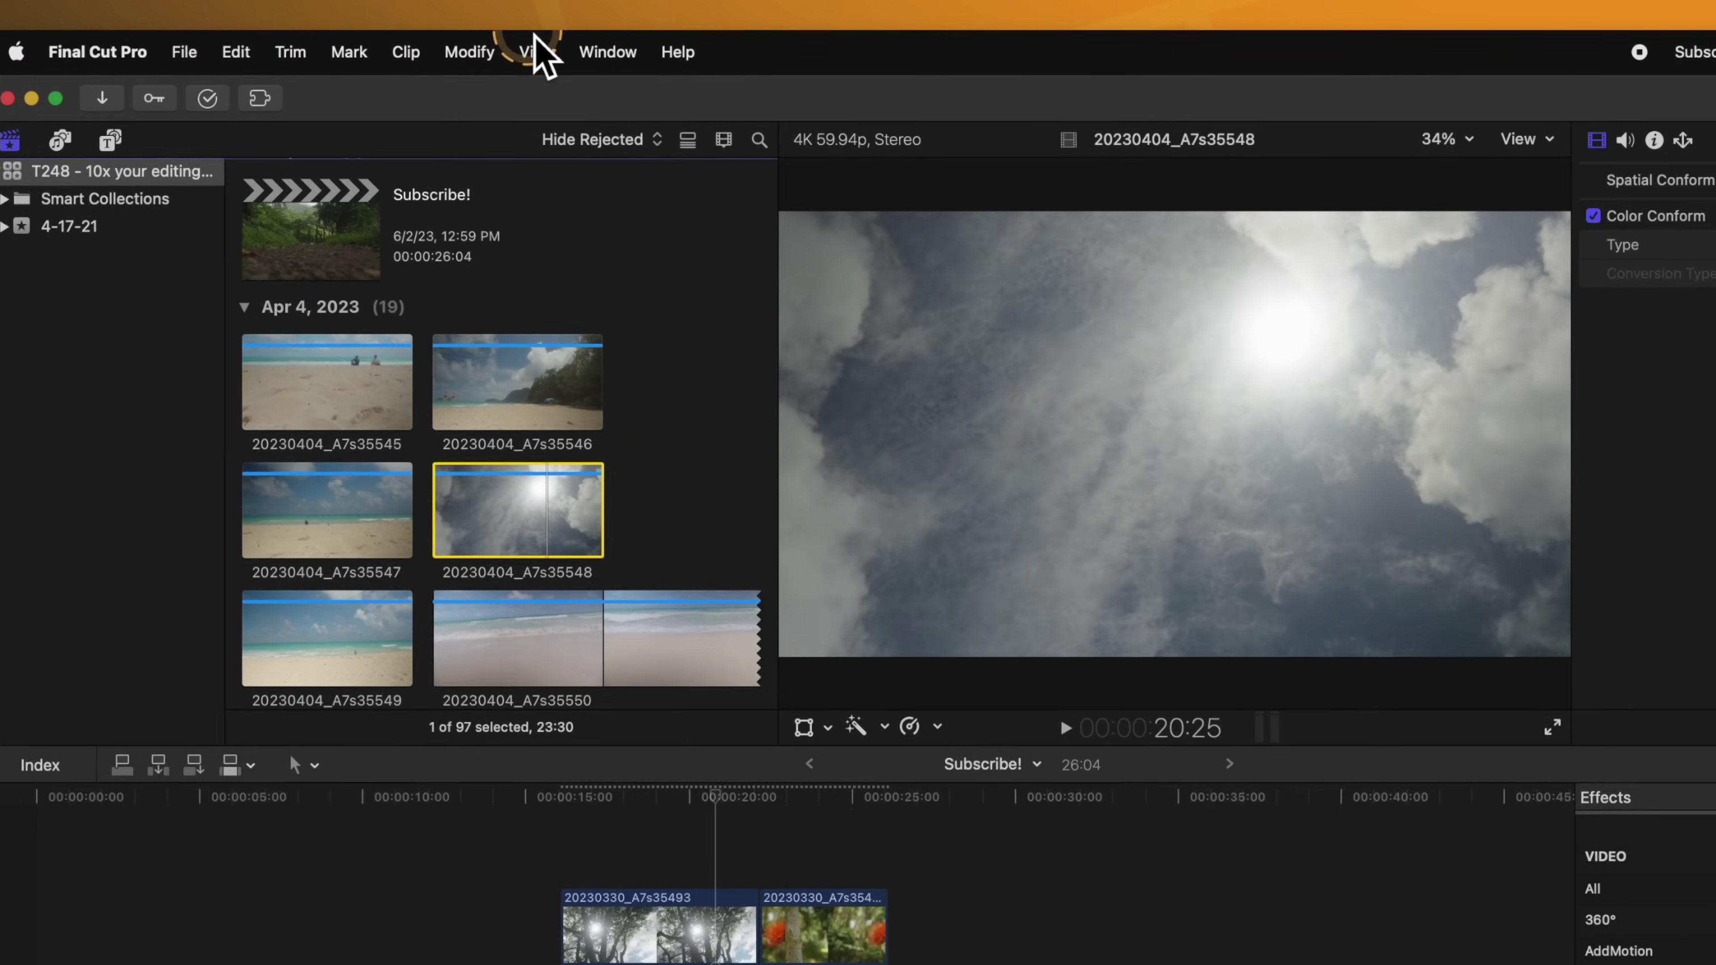
Show tree clip 20230330_A7s35493 with its DALAT Custom LUT, toggling the inspector to full height and back.
click(548, 62)
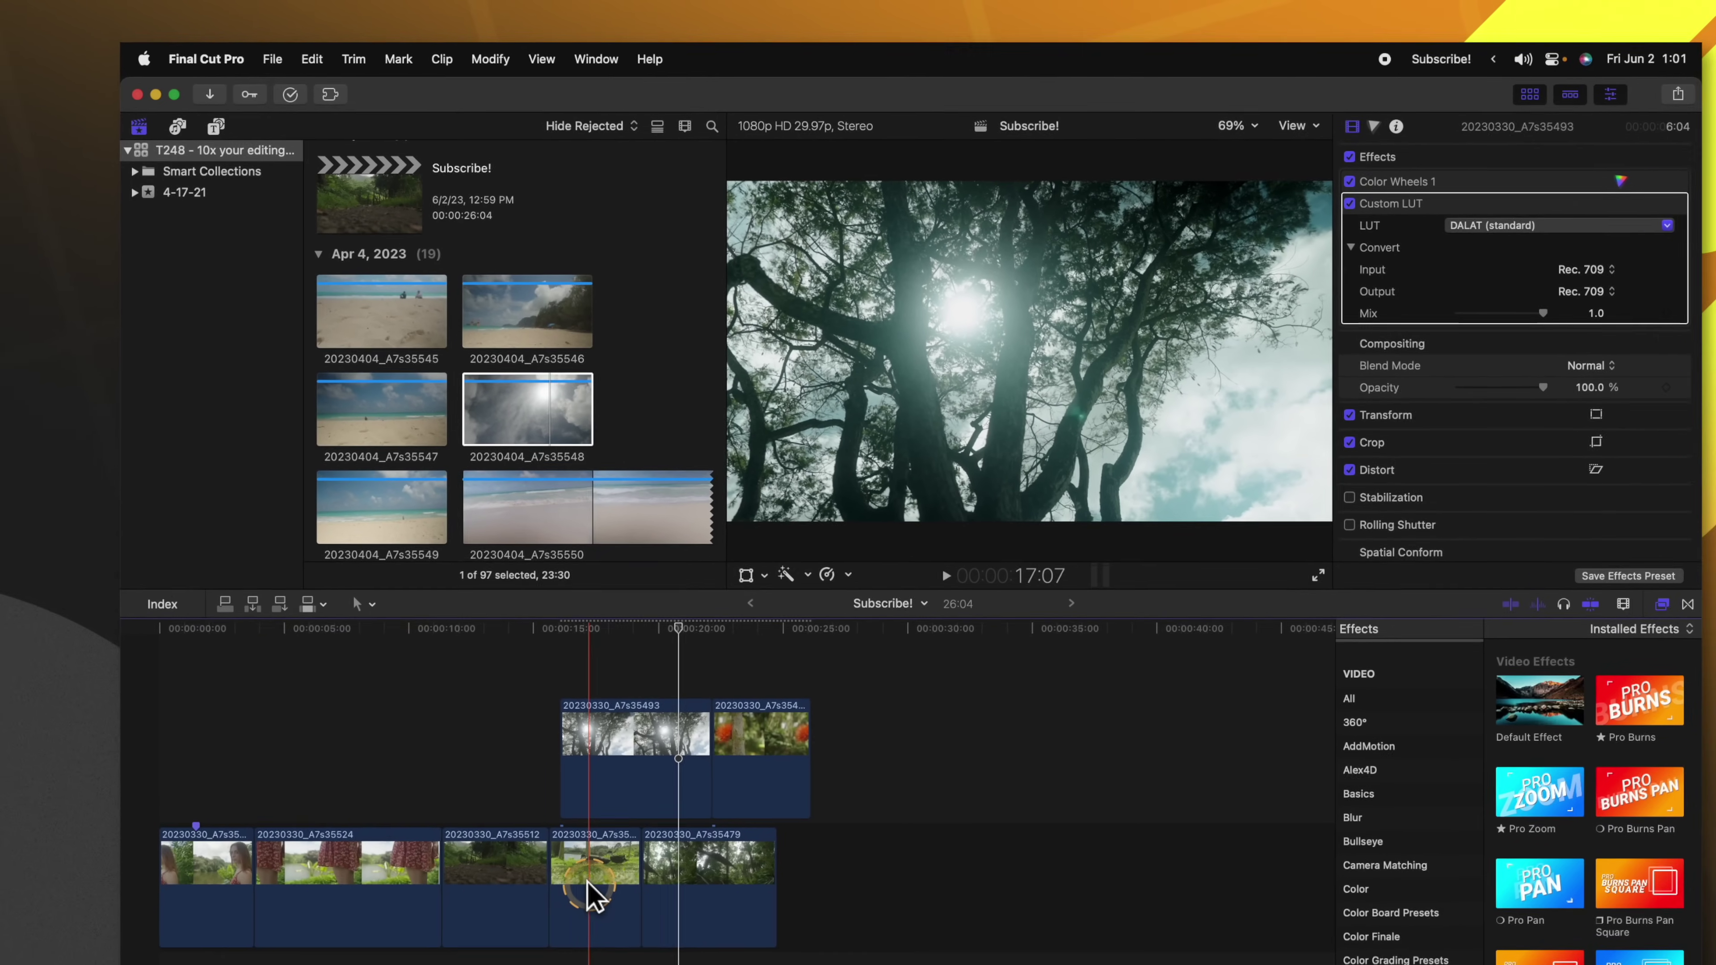
click(590, 763)
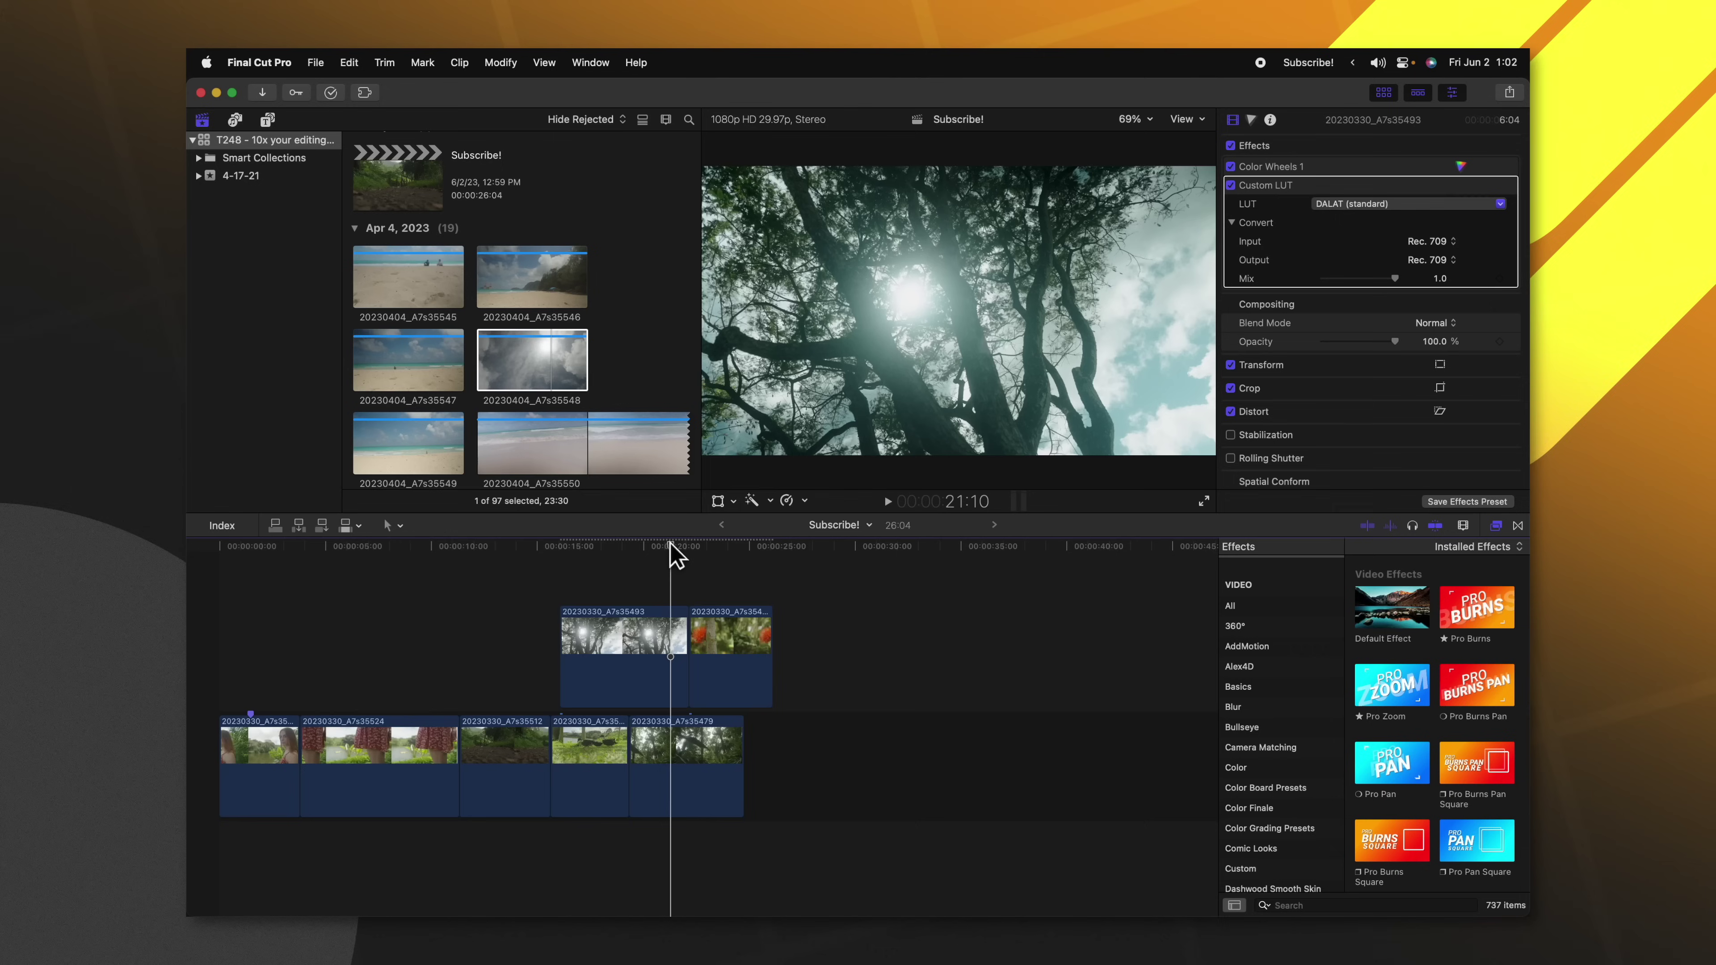
scroll(1302, 289, down, 3)
scroll(1303, 289, up, 3)
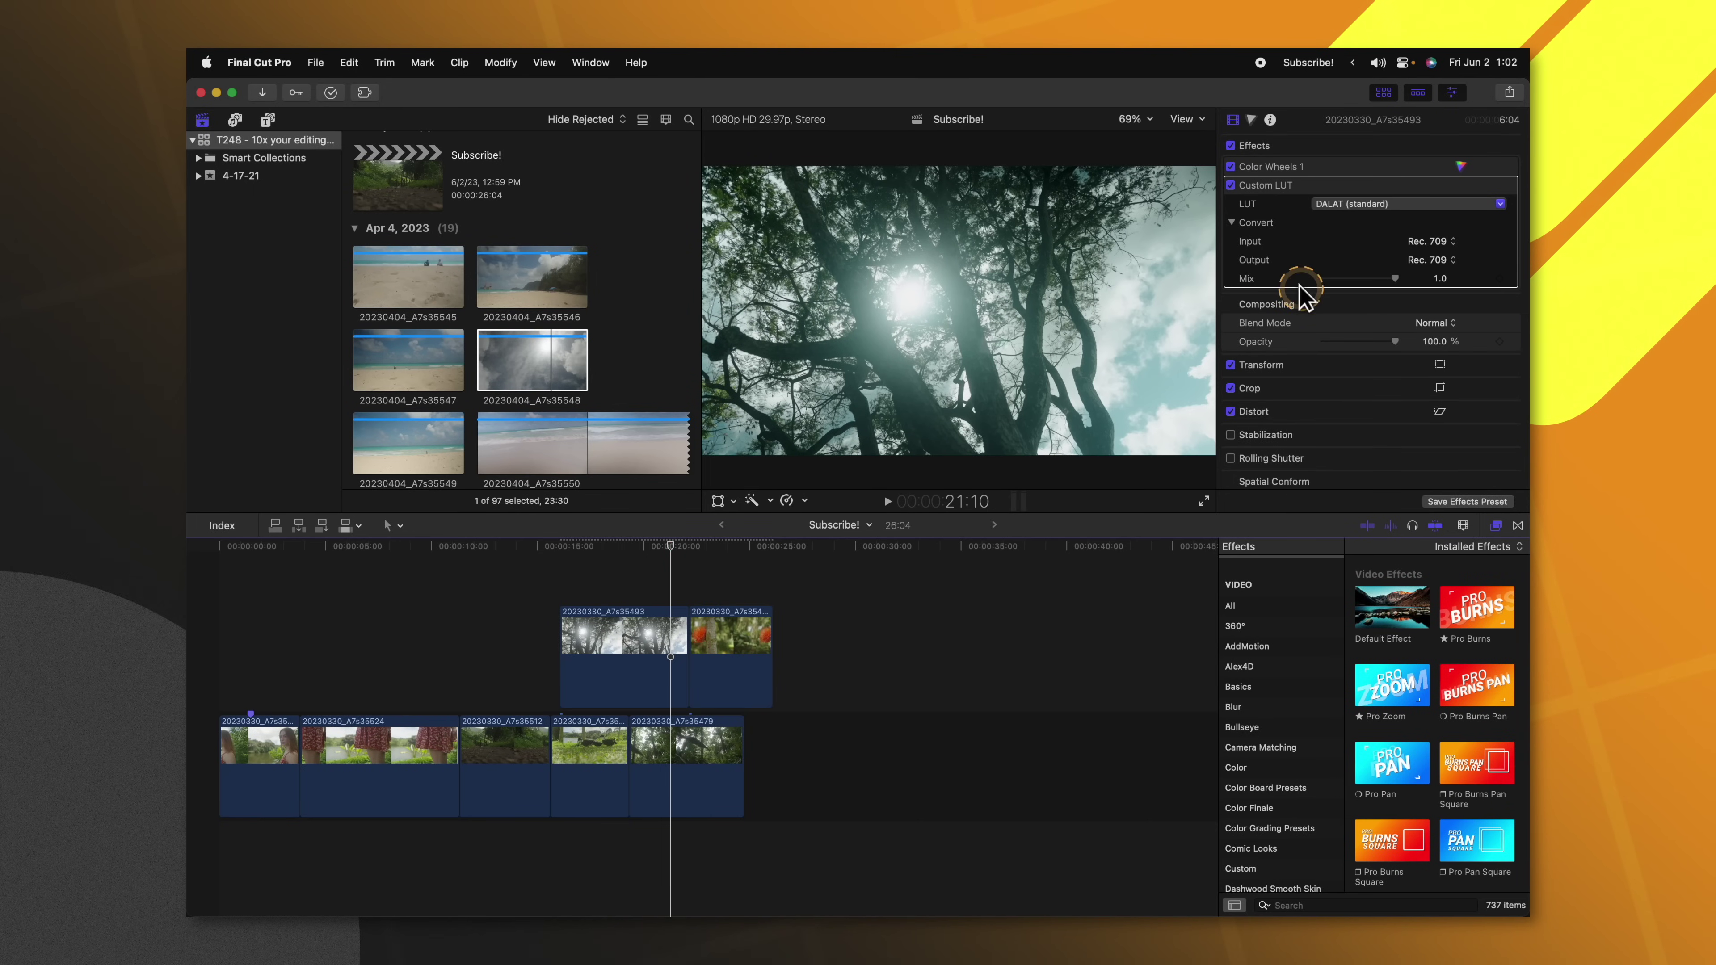
double_click(1303, 127)
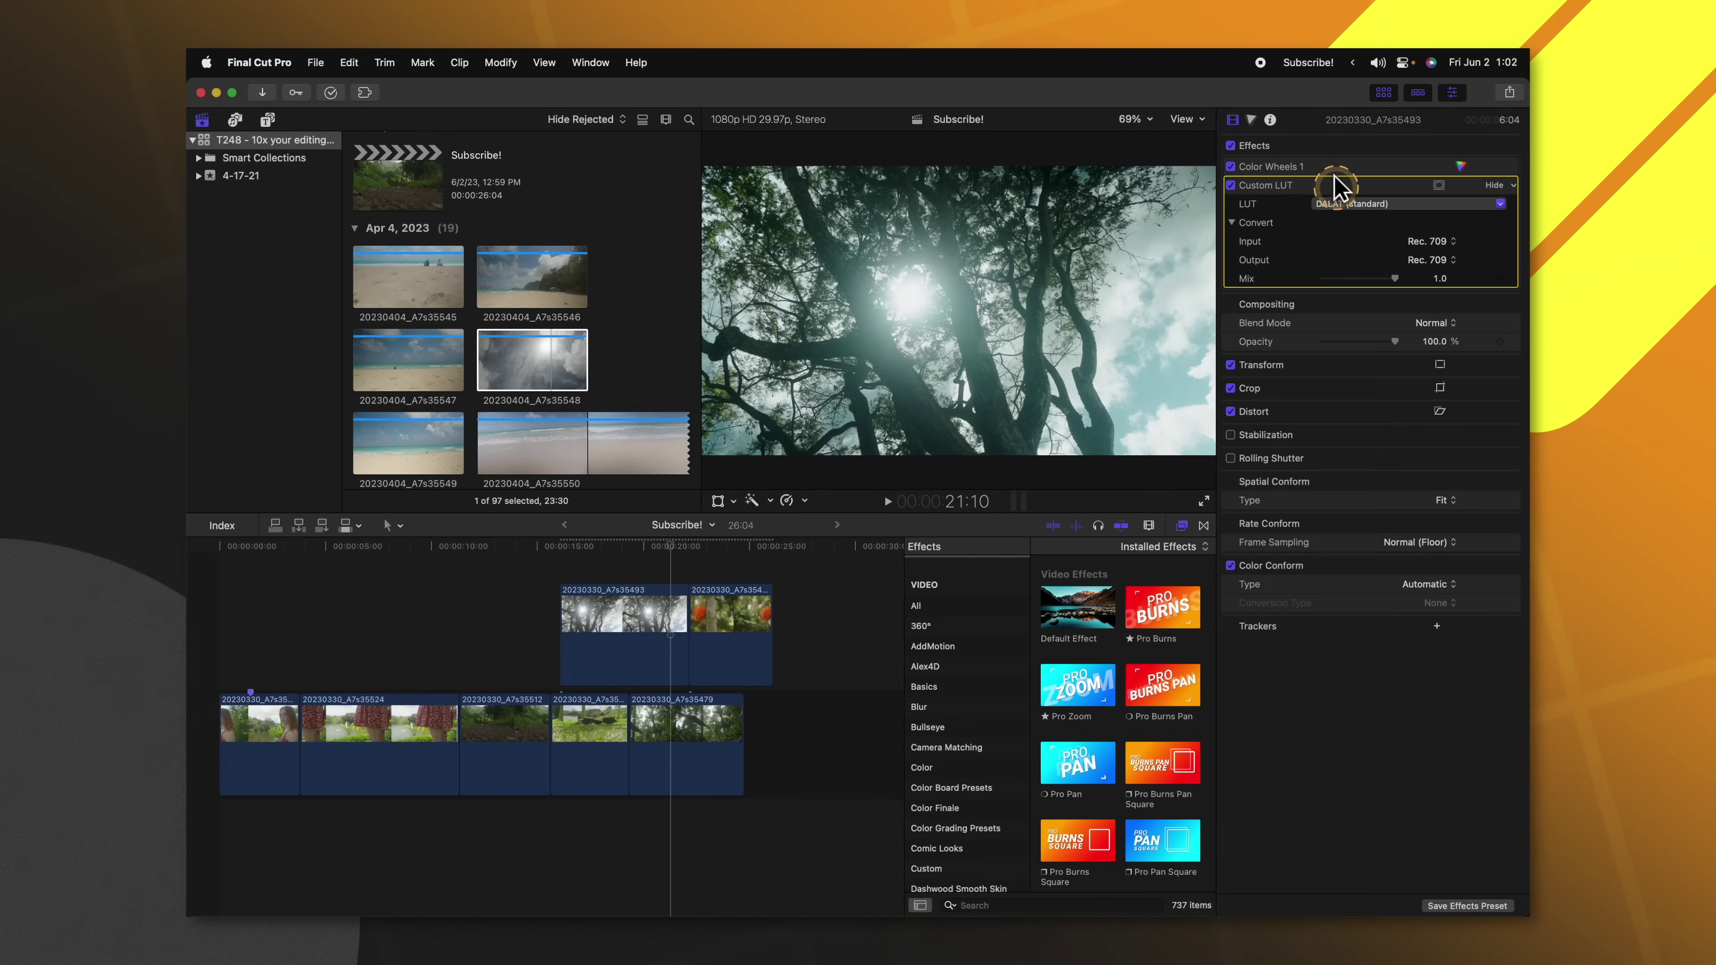
double_click(1306, 127)
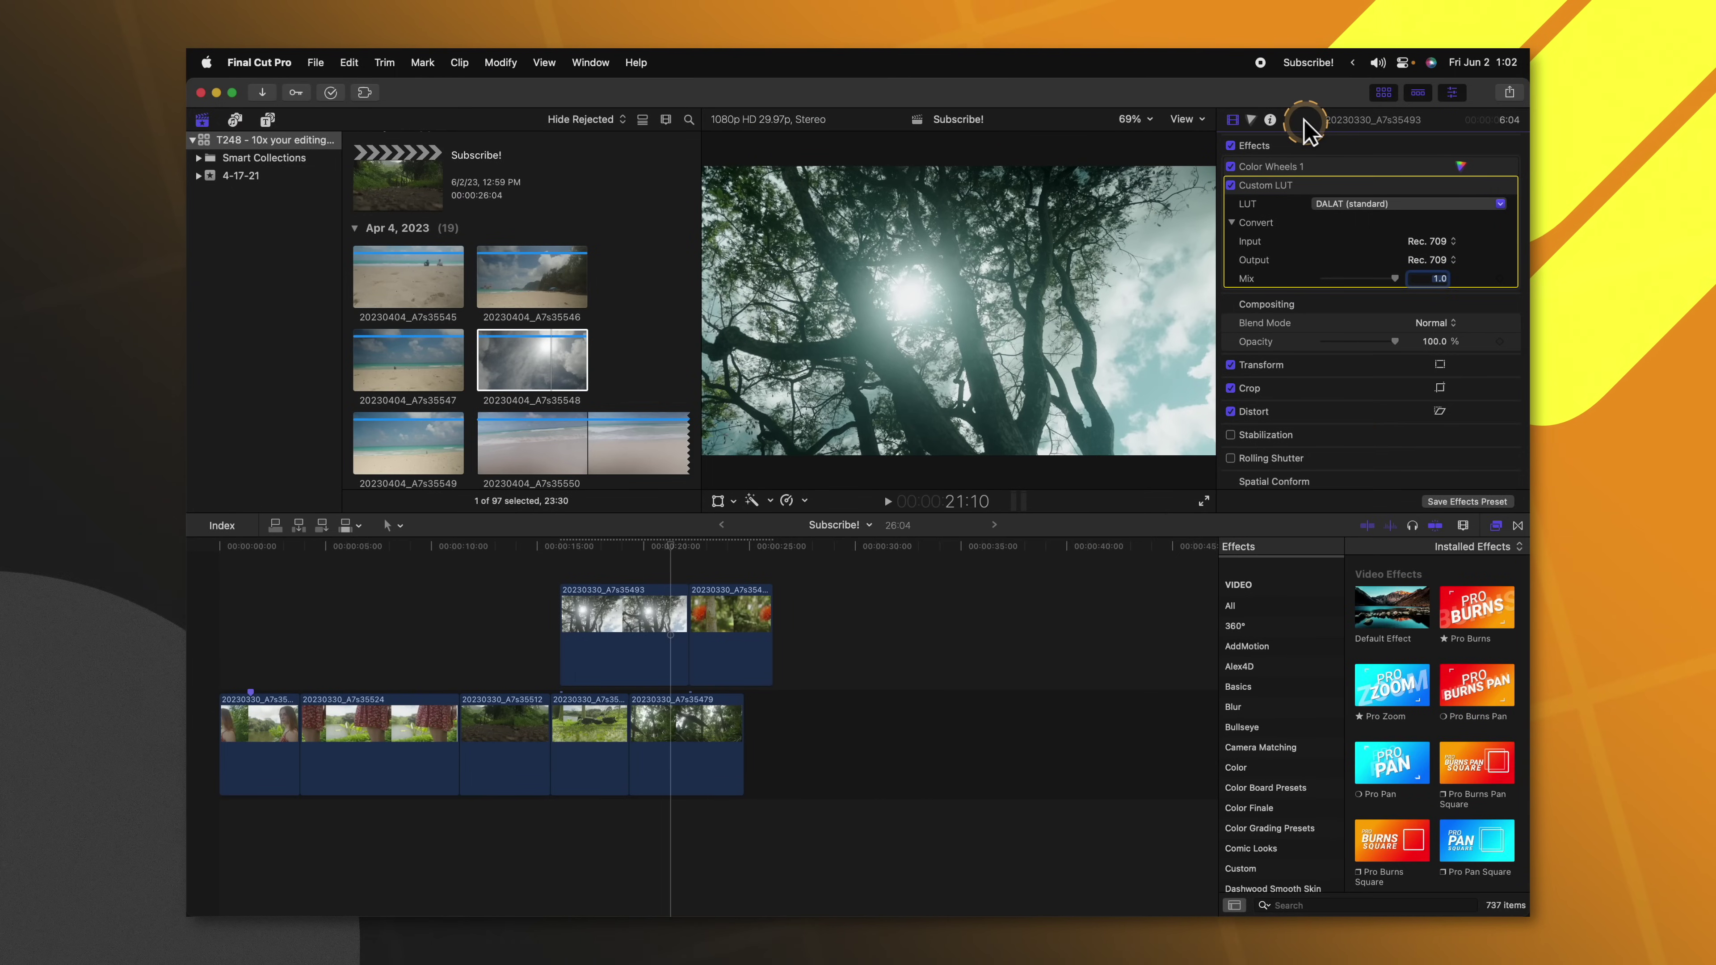